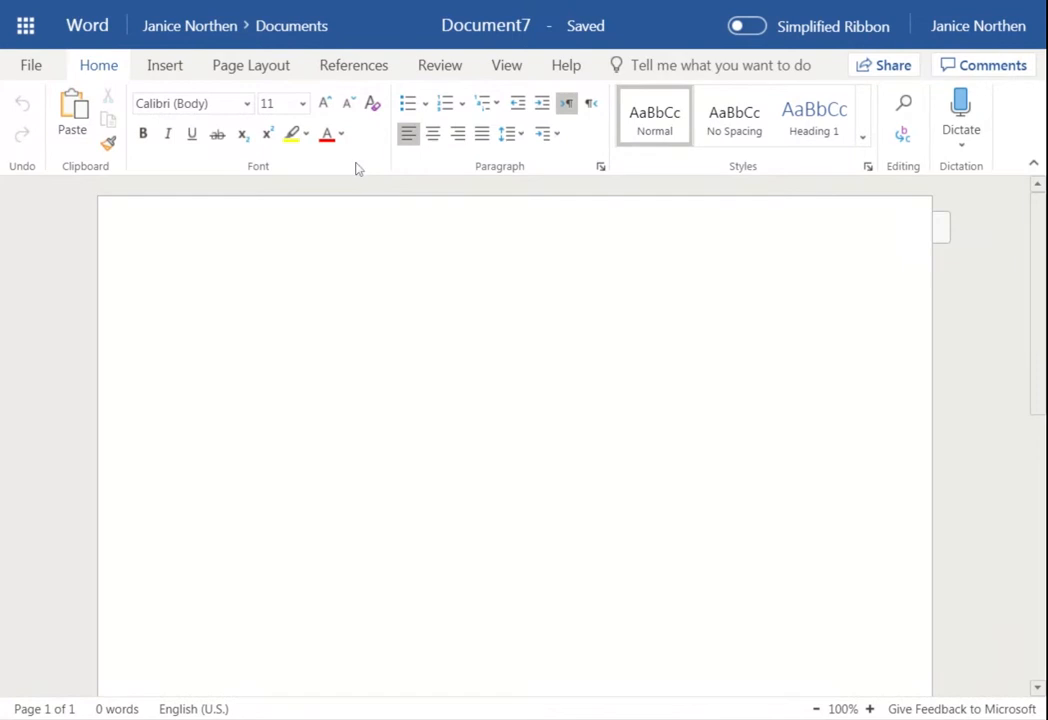
# Set the blank document to Times New Roman, 12 pt, with 2.0 line spacing
pyautogui.click(247, 104)
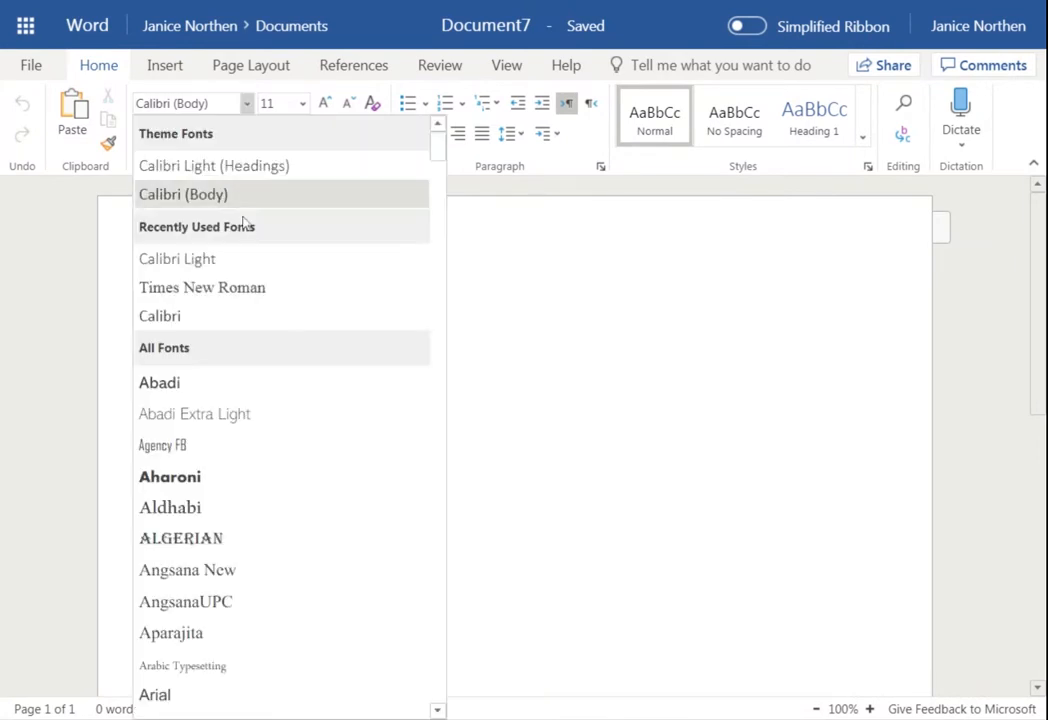
pyautogui.click(236, 289)
pyautogui.click(302, 104)
pyautogui.click(292, 232)
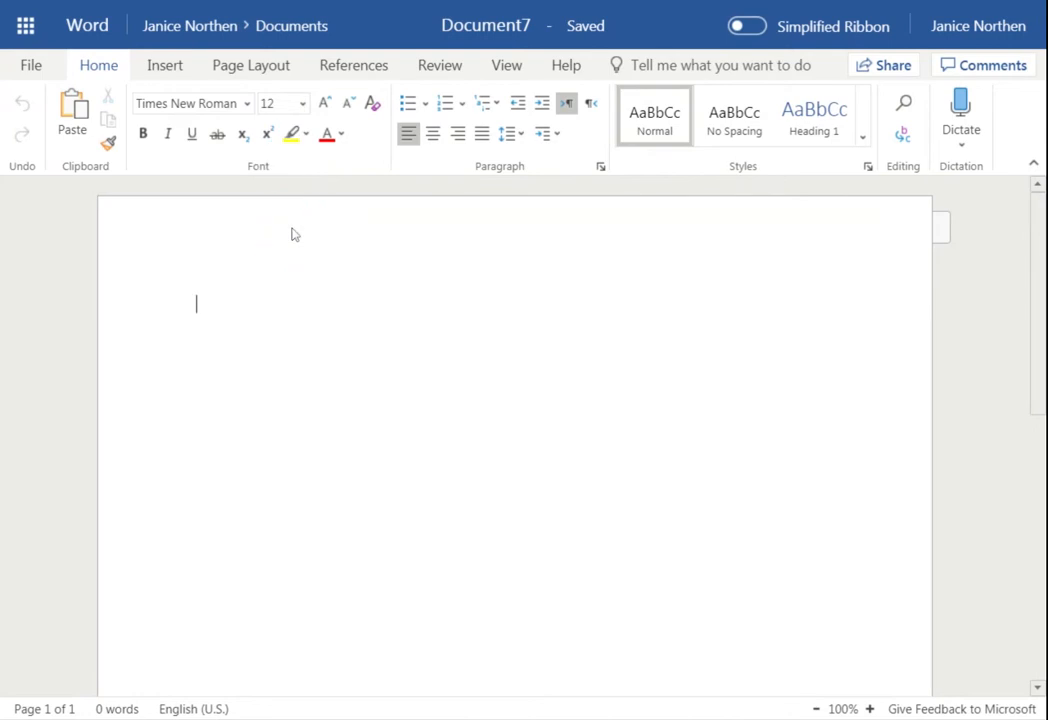
pyautogui.click(510, 138)
pyautogui.click(521, 238)
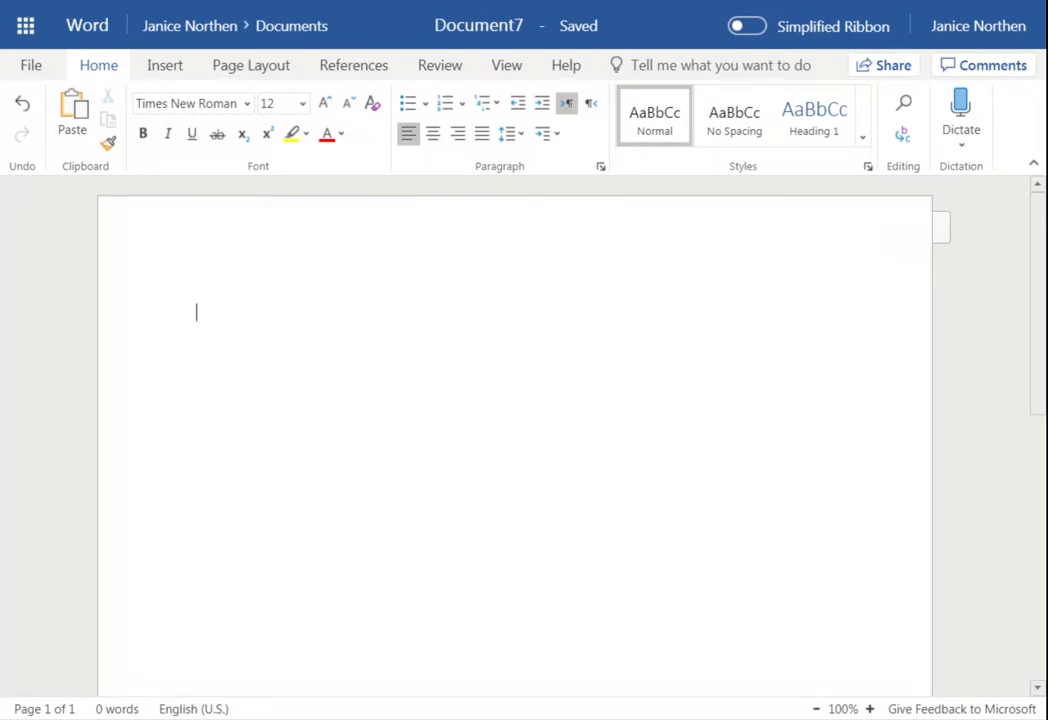
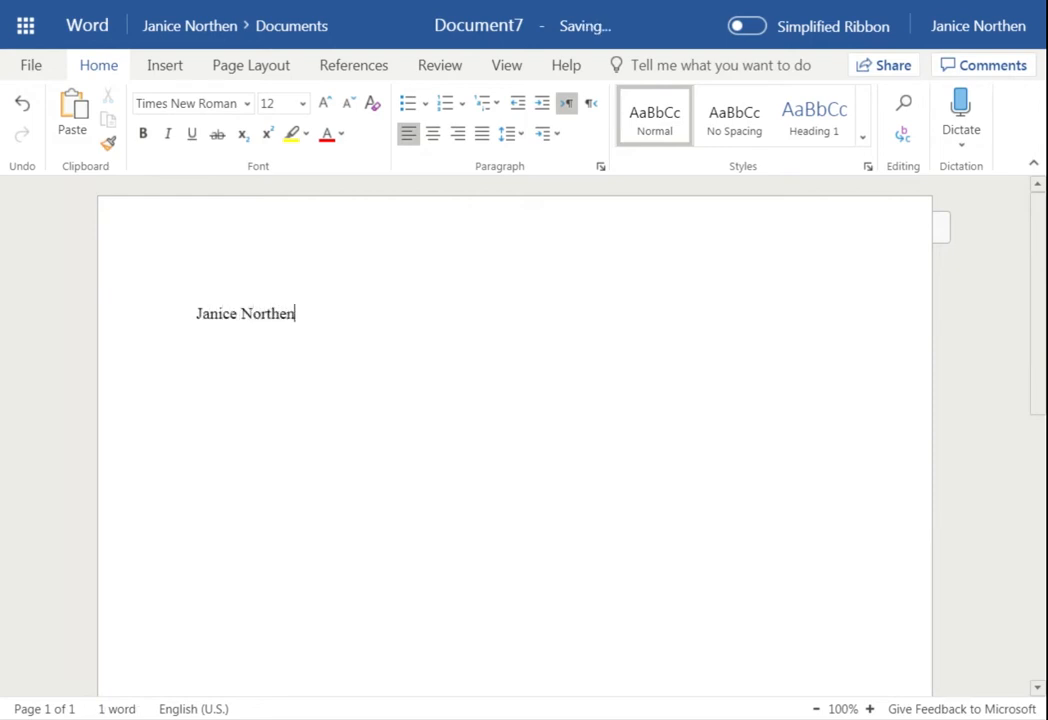
# Type the heading lines: student's name, teacher's name, then English 16 September 2019; open the header
pyautogui.press('Return')
pyautogui.write('M')
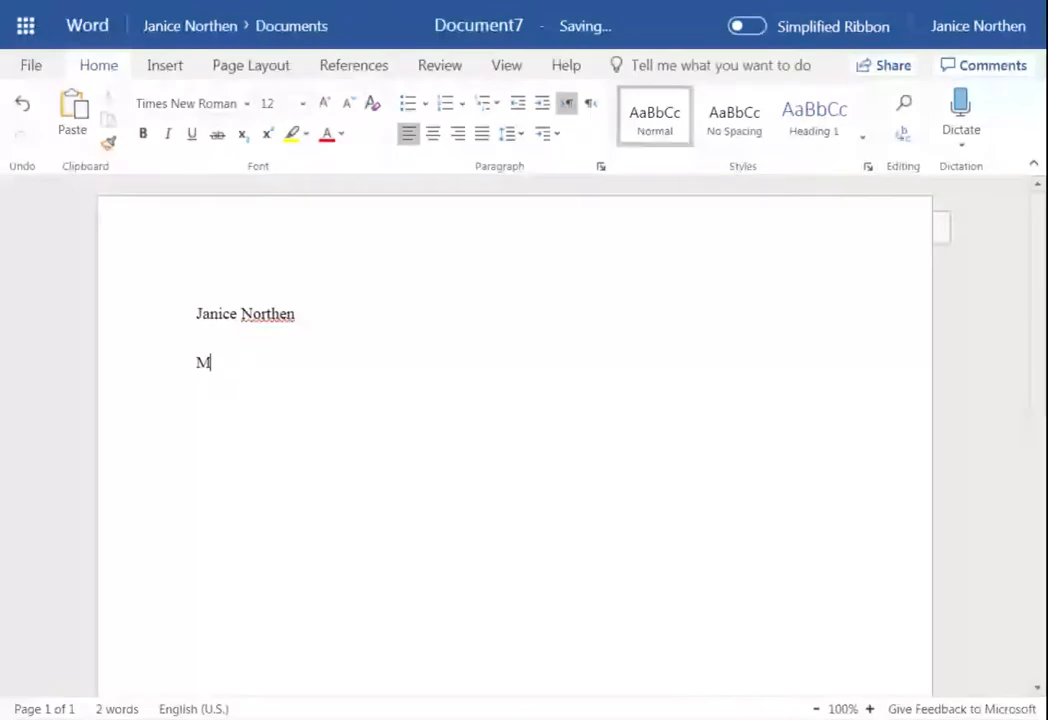
pyautogui.write('r. John Doe')
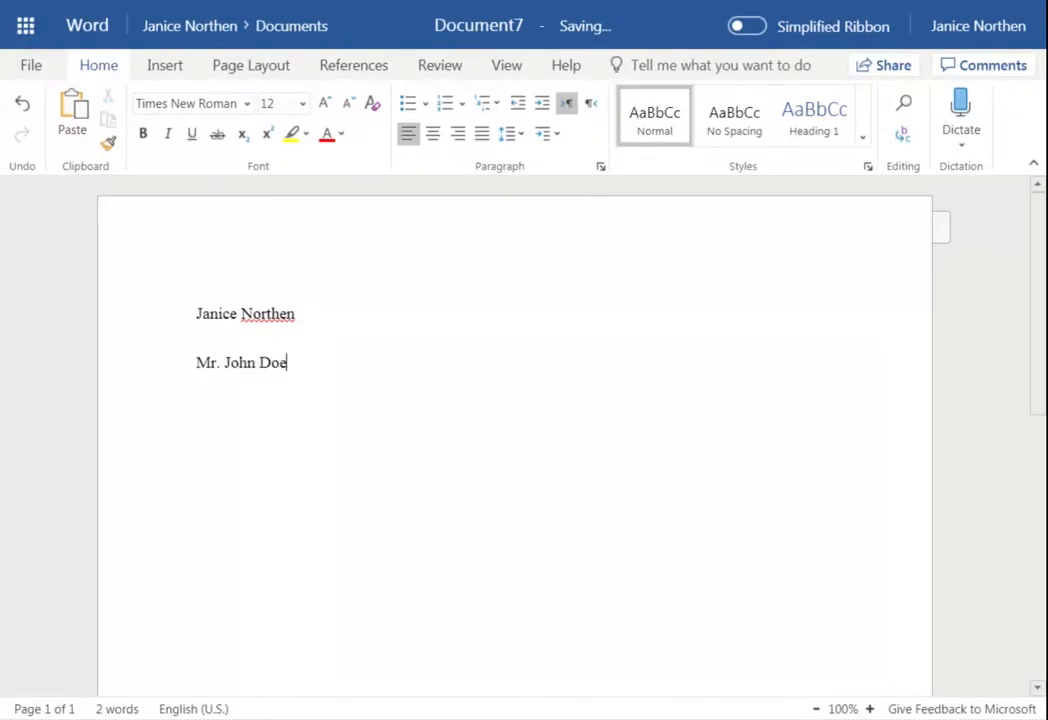
pyautogui.press('Return')
pyautogui.write('English 16 Se')
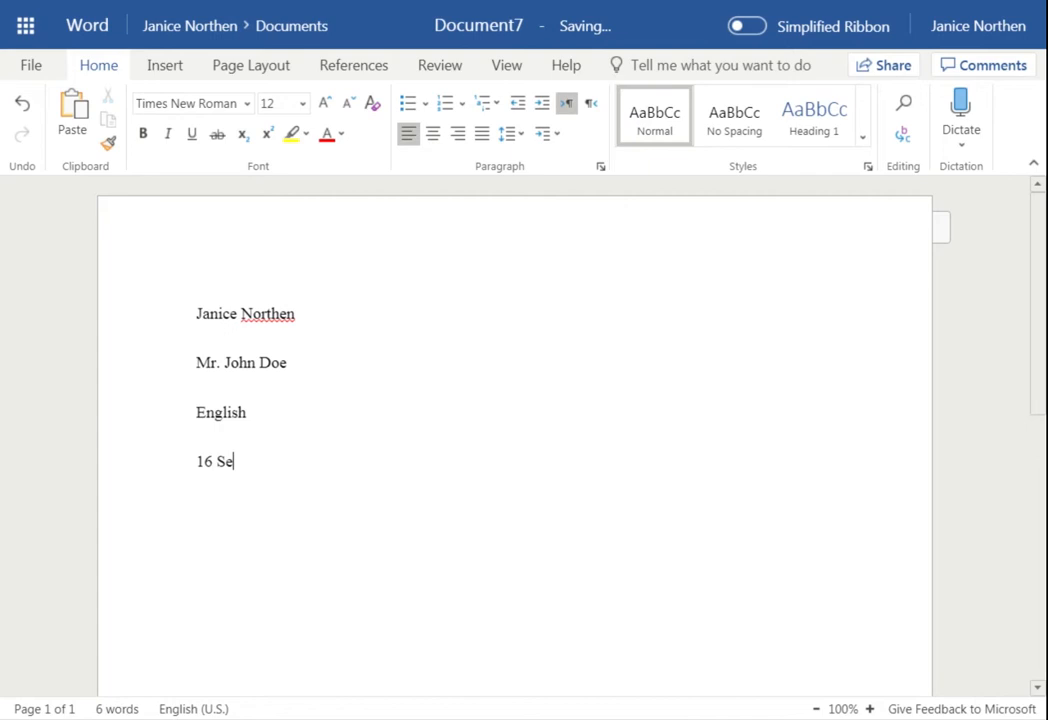
pyautogui.write('ptember 2019')
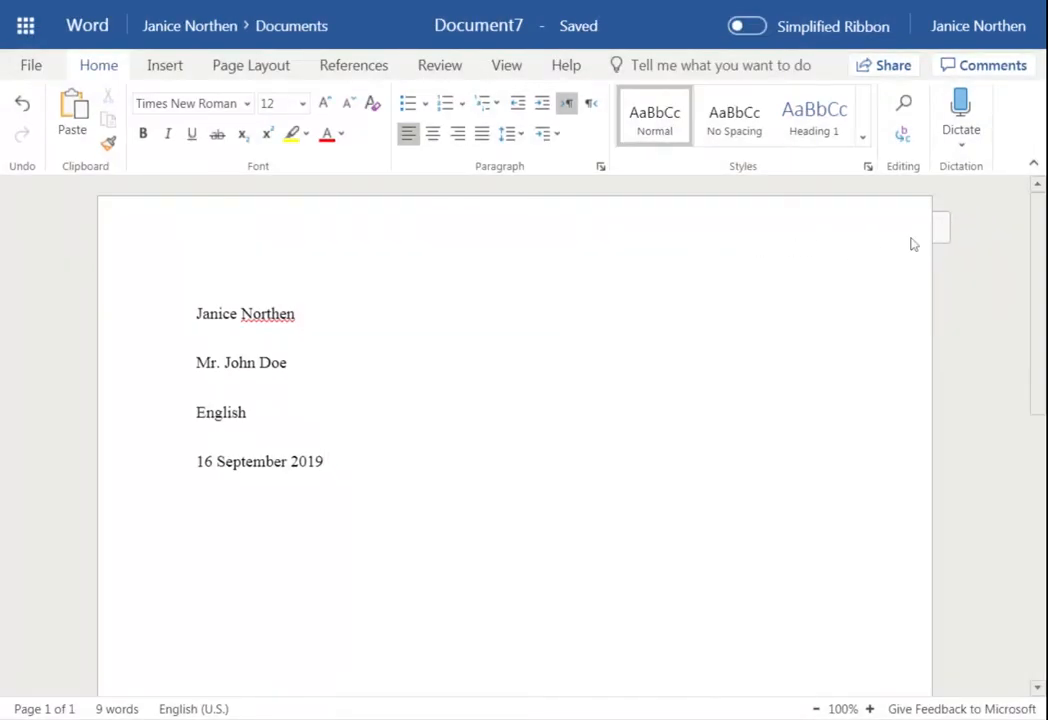
pyautogui.click(955, 231)
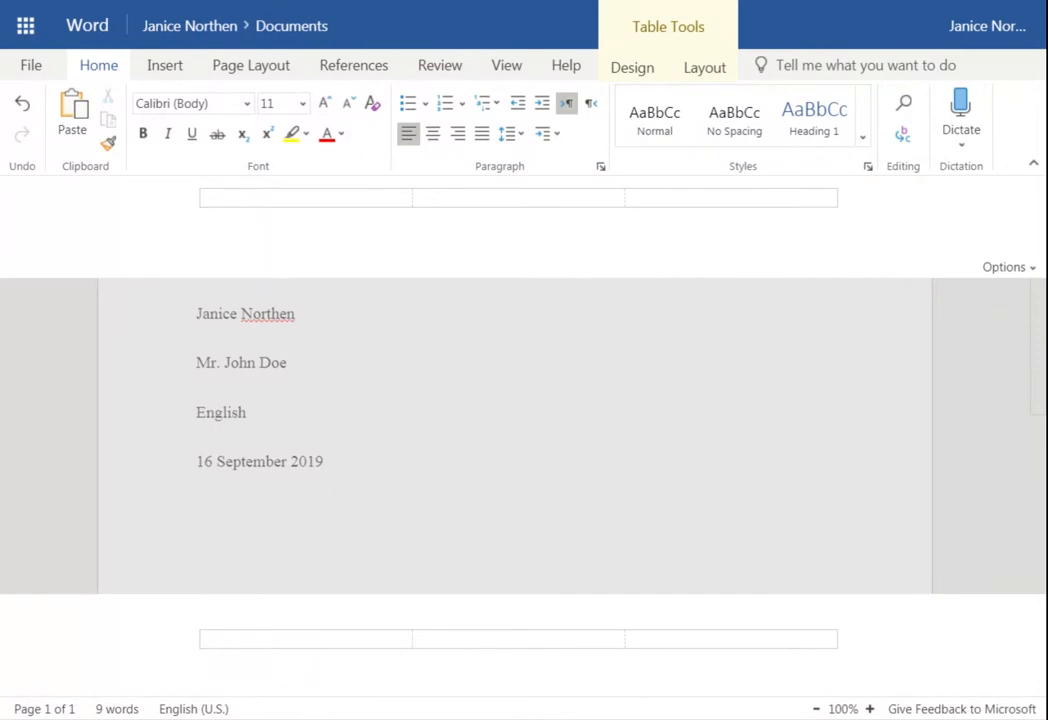
# Type the author's surname in the header's right cell and format it Times New Roman 12
pyautogui.click(732, 198)
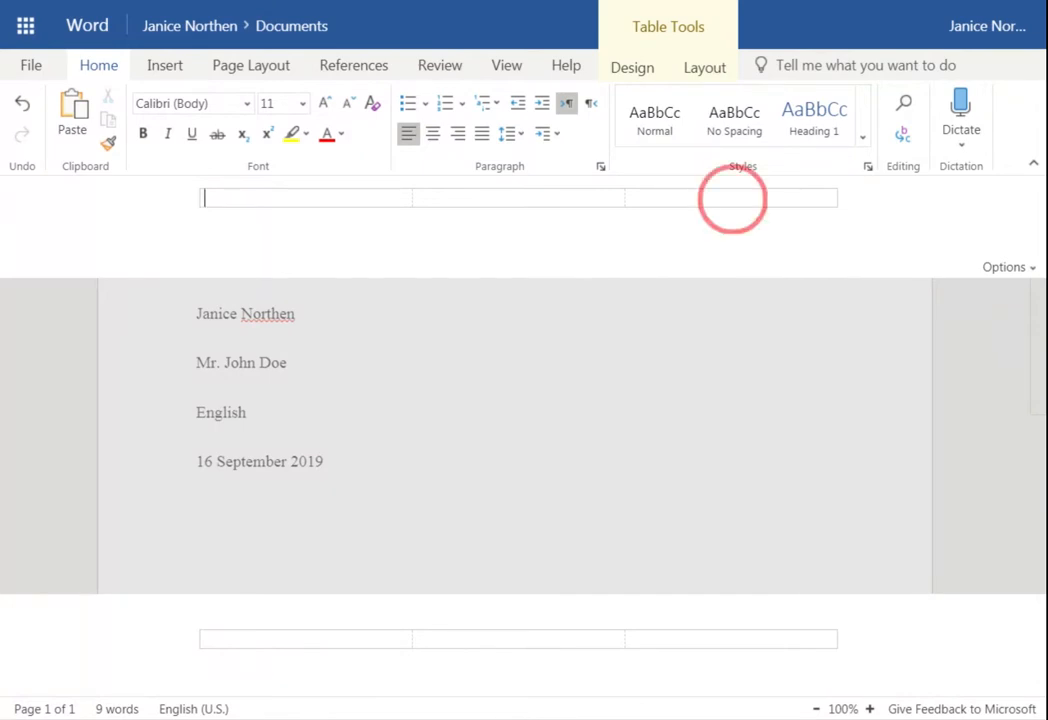
pyautogui.write('N')
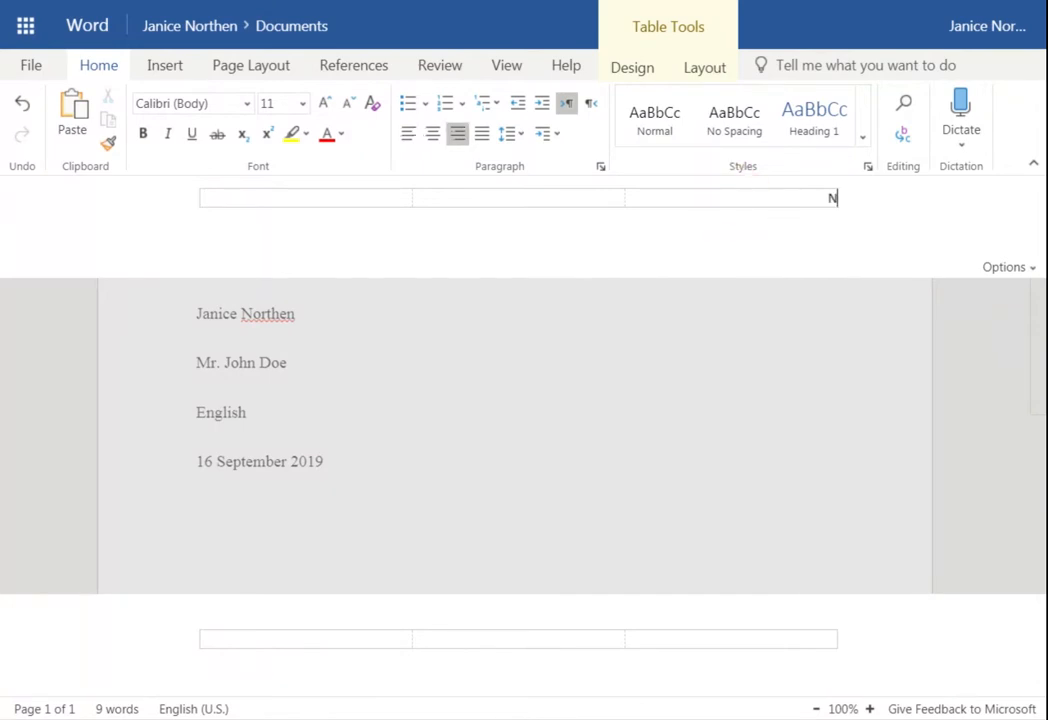
pyautogui.write('orthen')
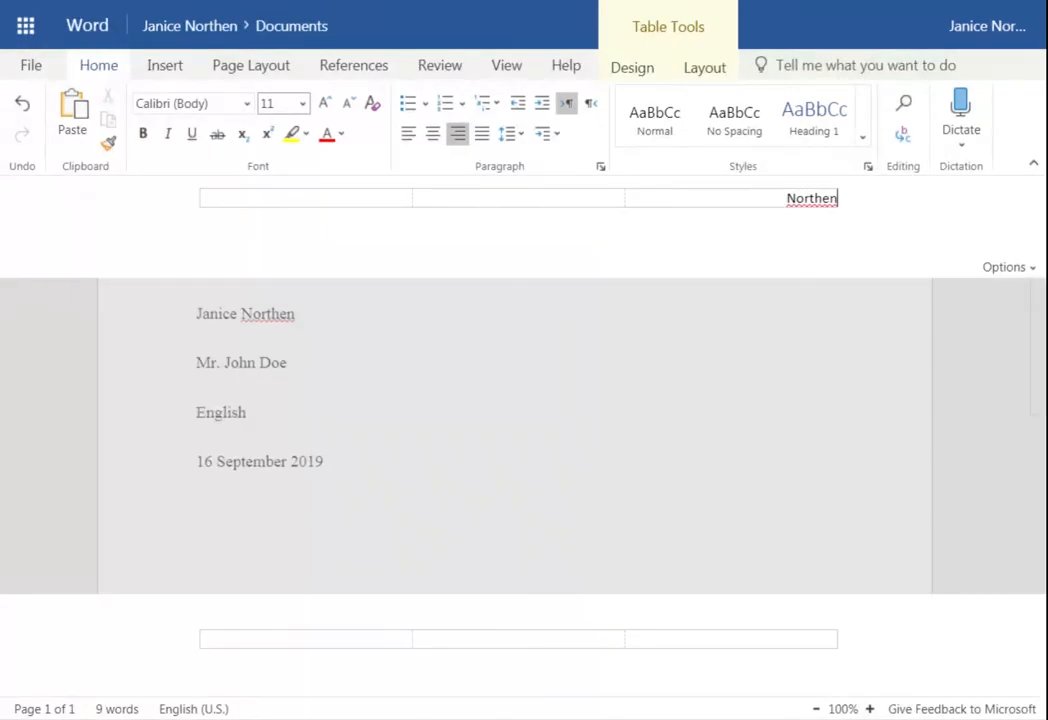
pyautogui.click(886, 197)
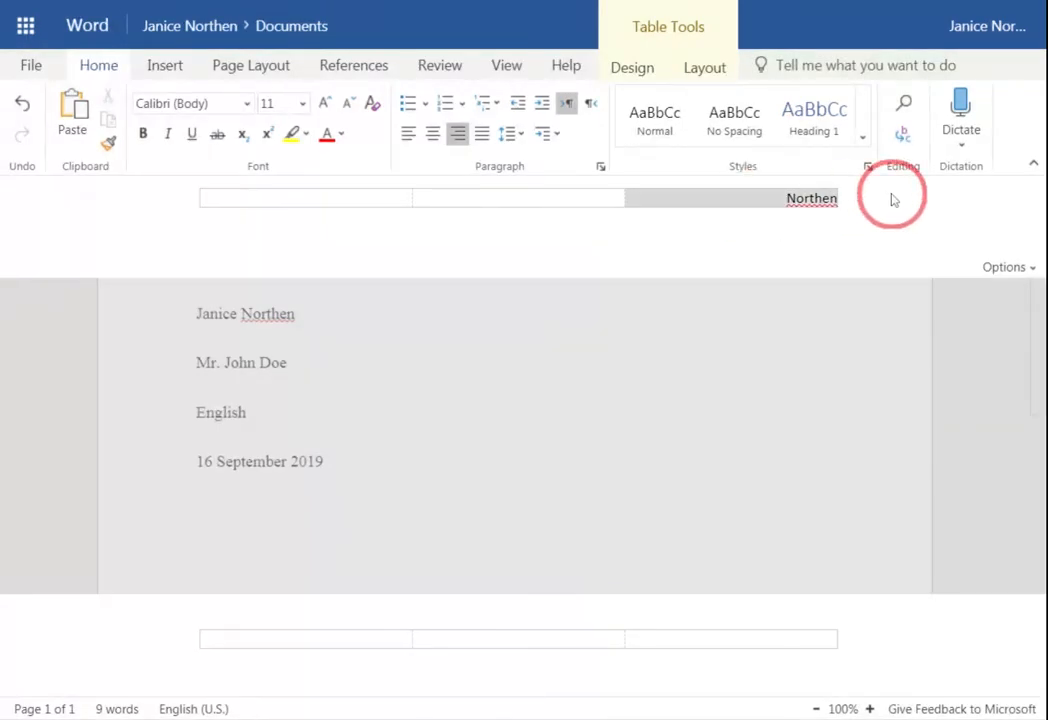
pyautogui.click(302, 103)
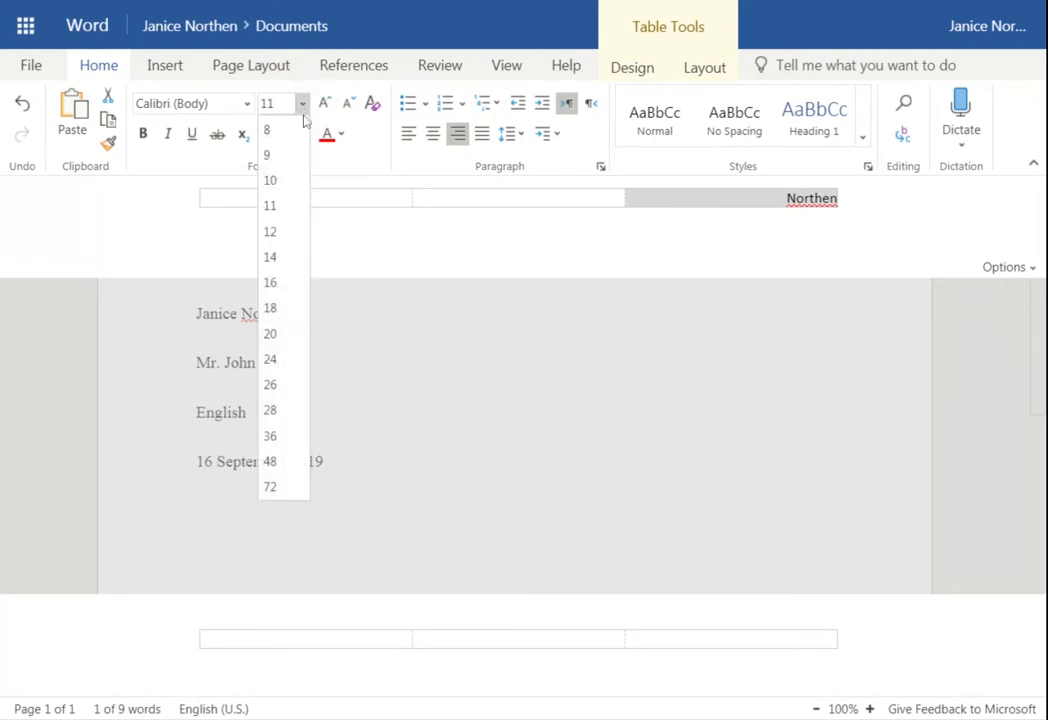
pyautogui.click(290, 232)
pyautogui.click(240, 104)
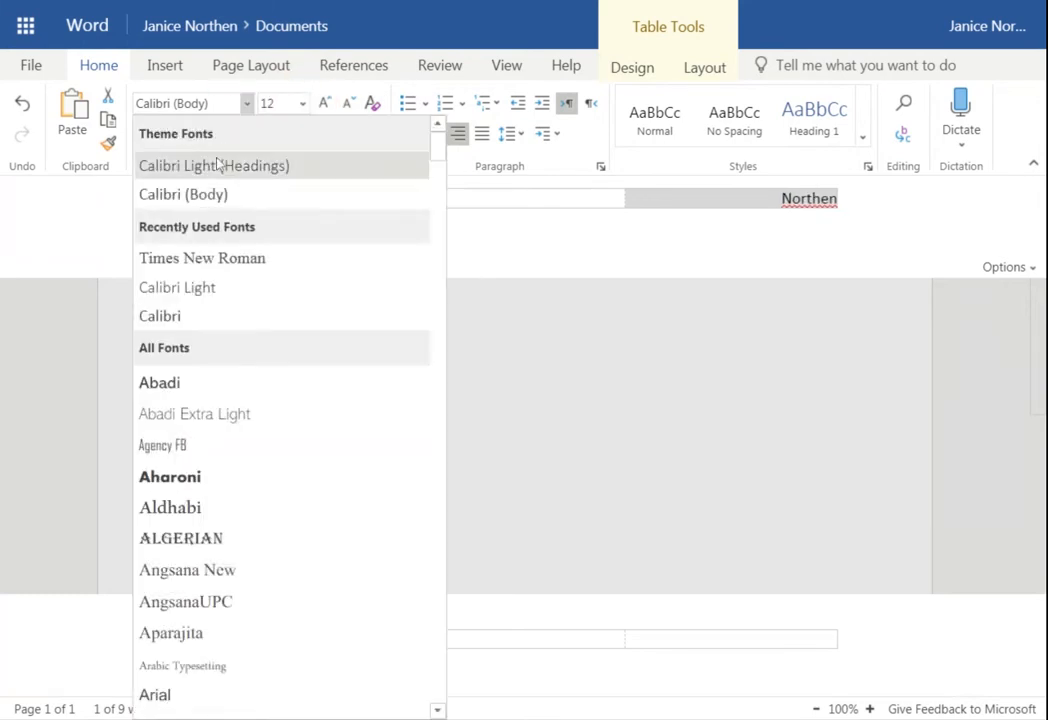
pyautogui.click(212, 258)
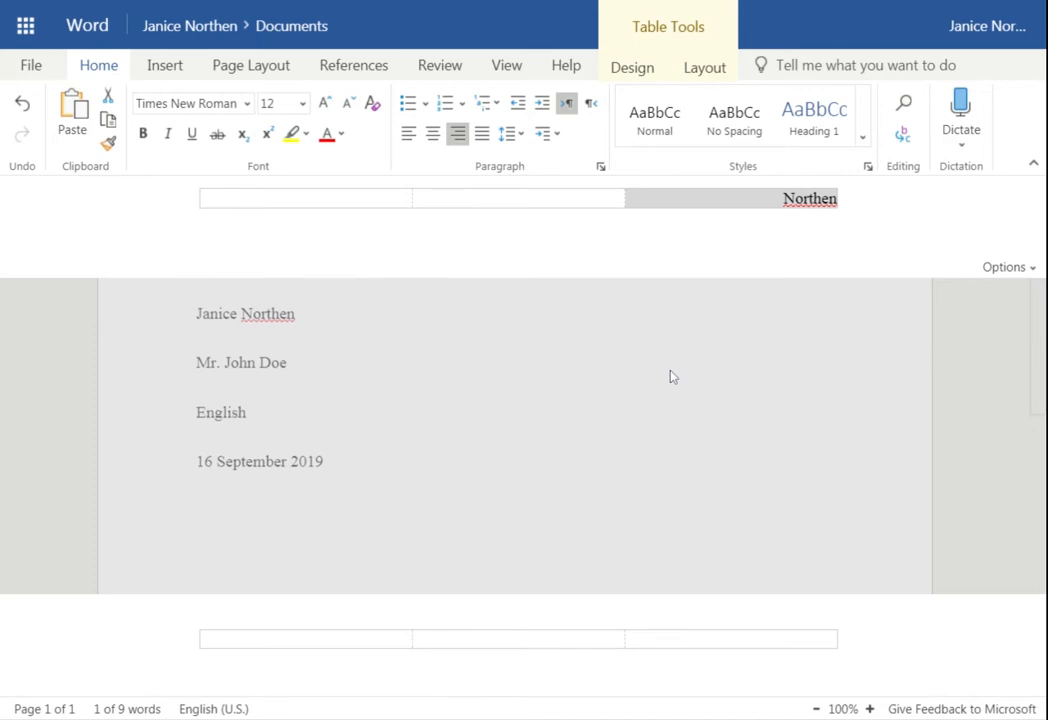
# Leave a space after the header surname, removing the hand-typed page number
pyautogui.press('Right')
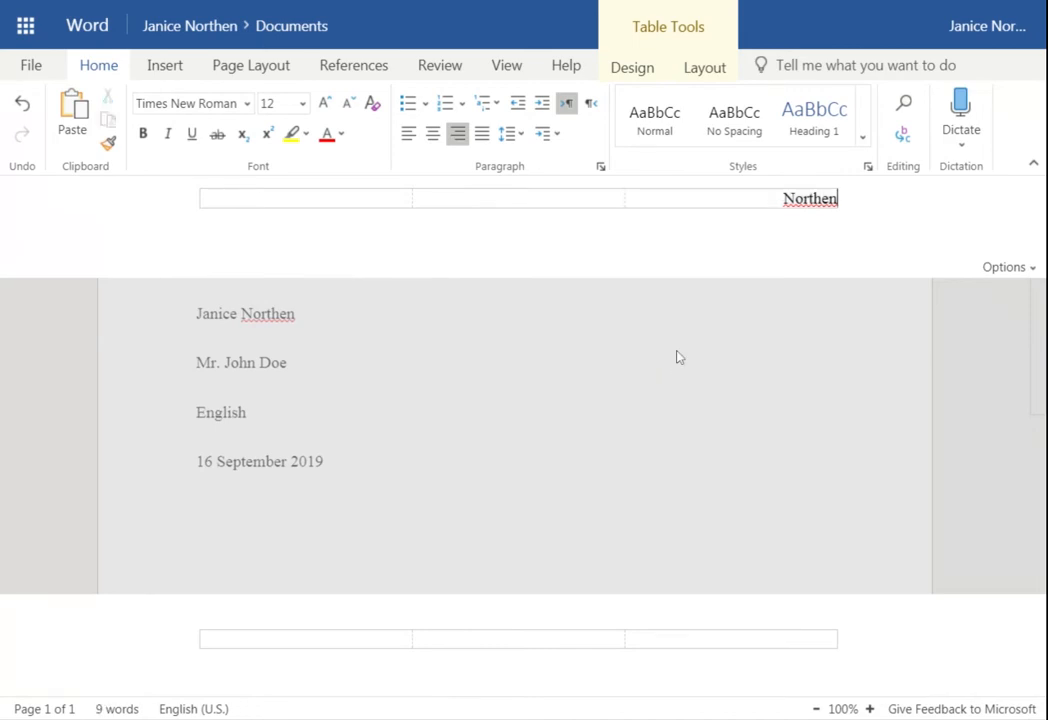
pyautogui.write('1')
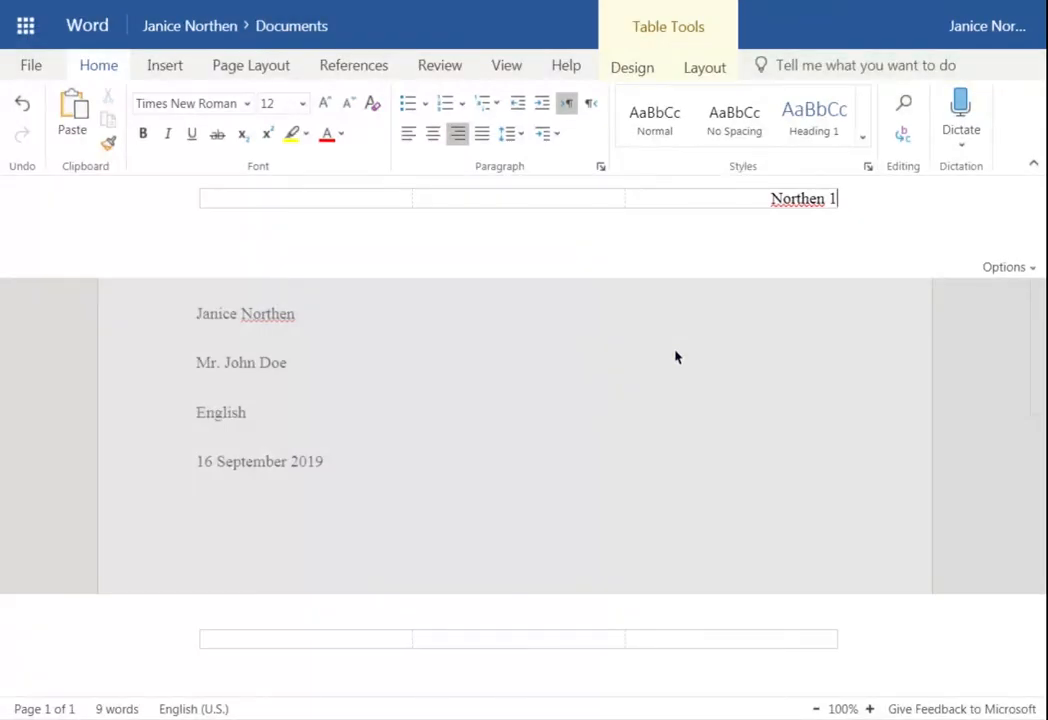
pyautogui.press('BackSpace')
pyautogui.press('BackSpace')
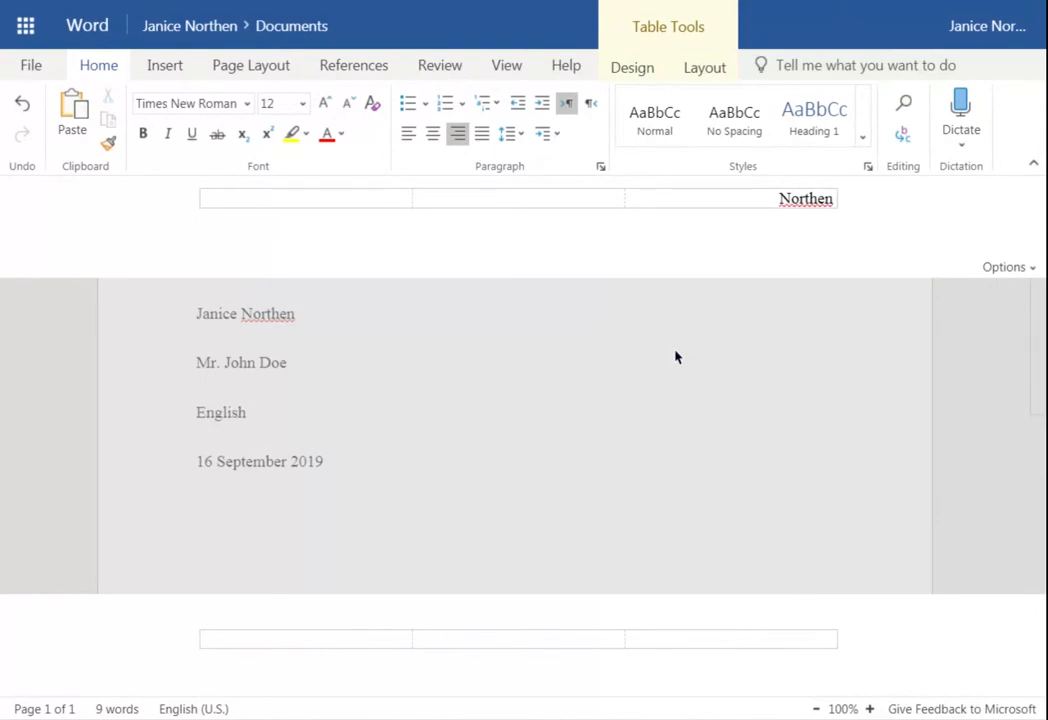
pyautogui.click(168, 72)
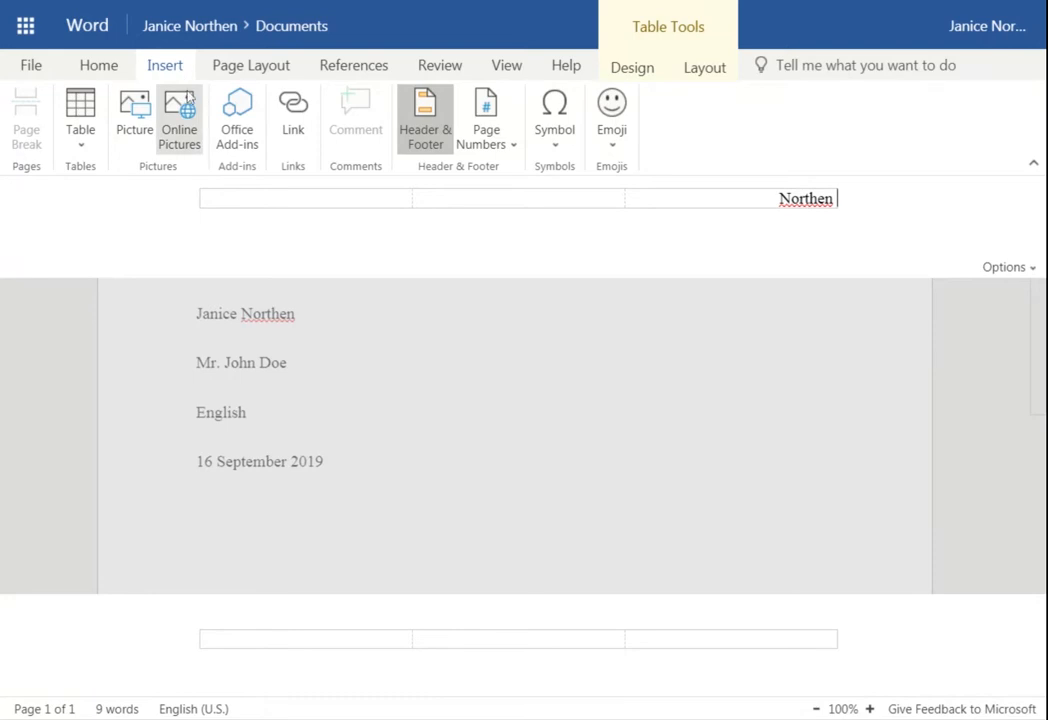
# Insert an automatic top-right page number after the surname and return to the body
pyautogui.click(485, 128)
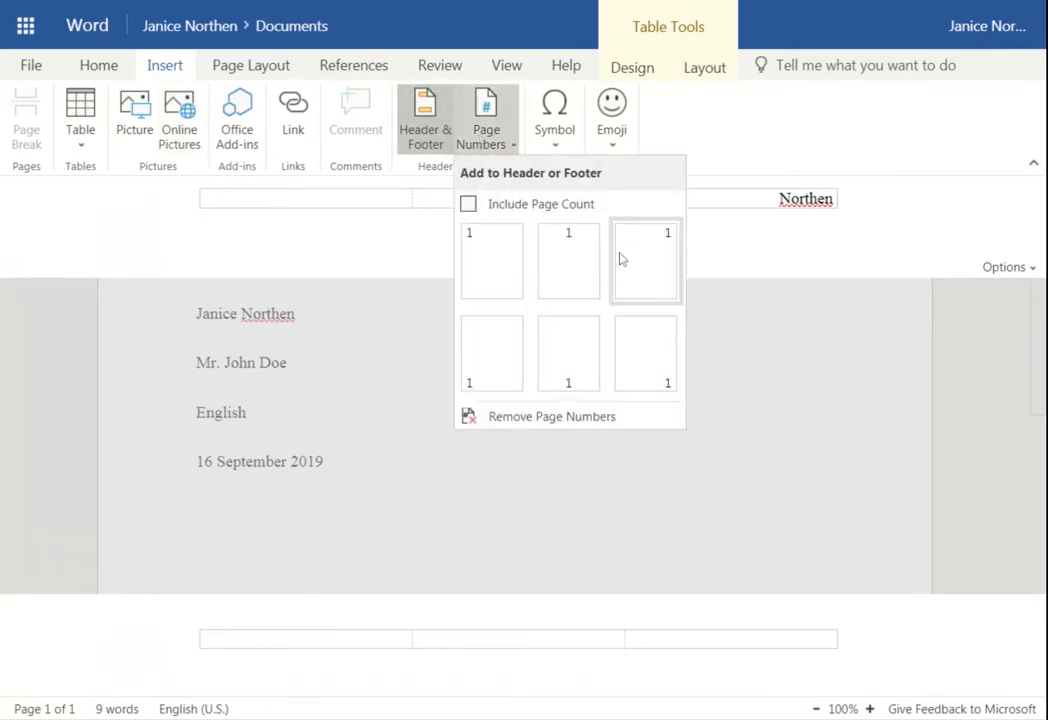
pyautogui.click(668, 241)
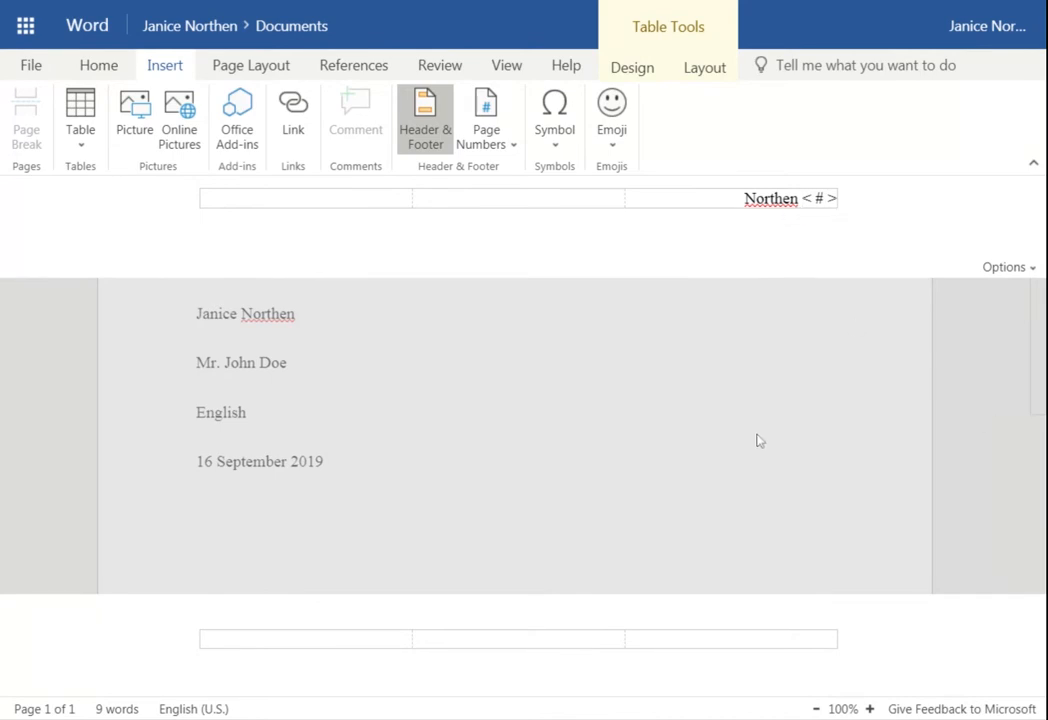
pyautogui.click(963, 390)
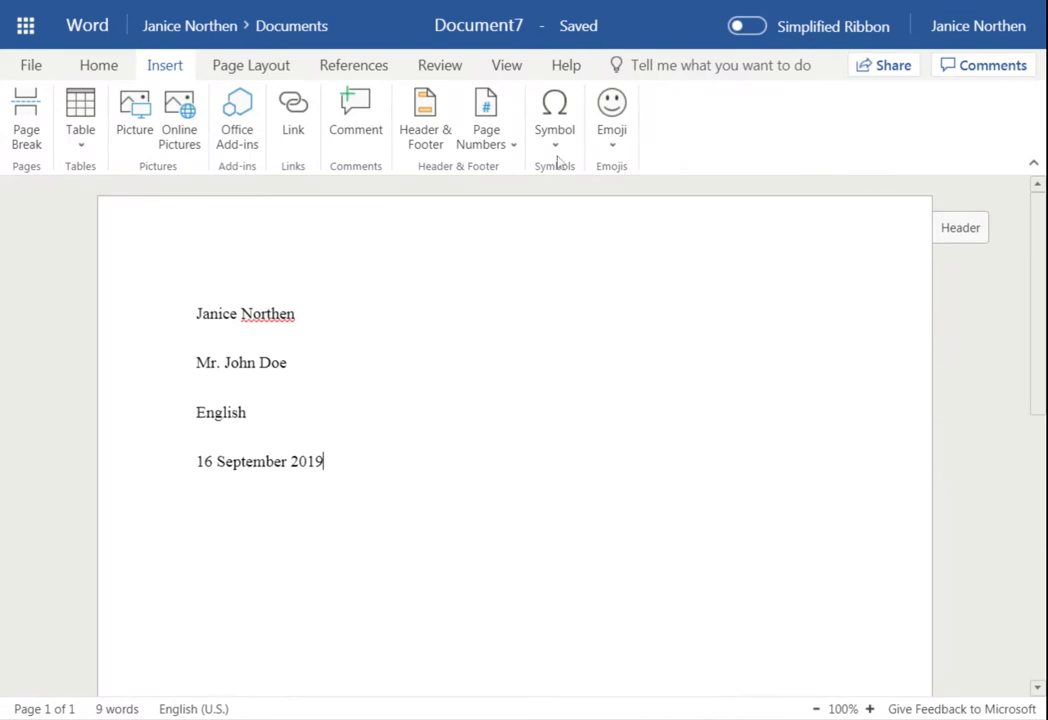
pyautogui.click(504, 68)
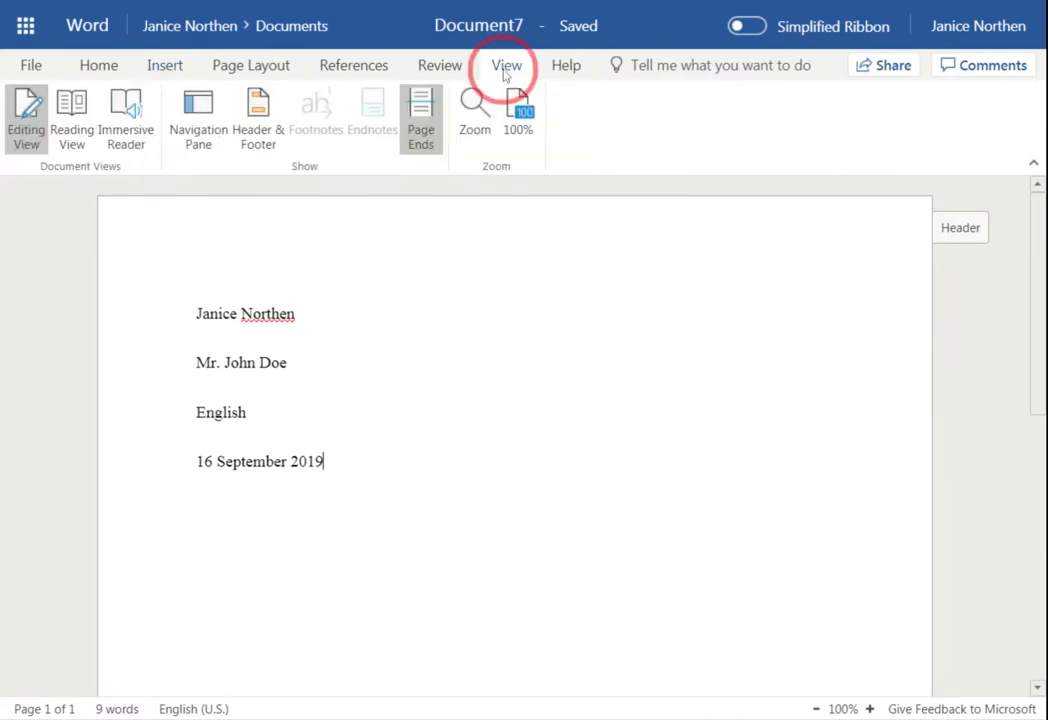
pyautogui.click(70, 122)
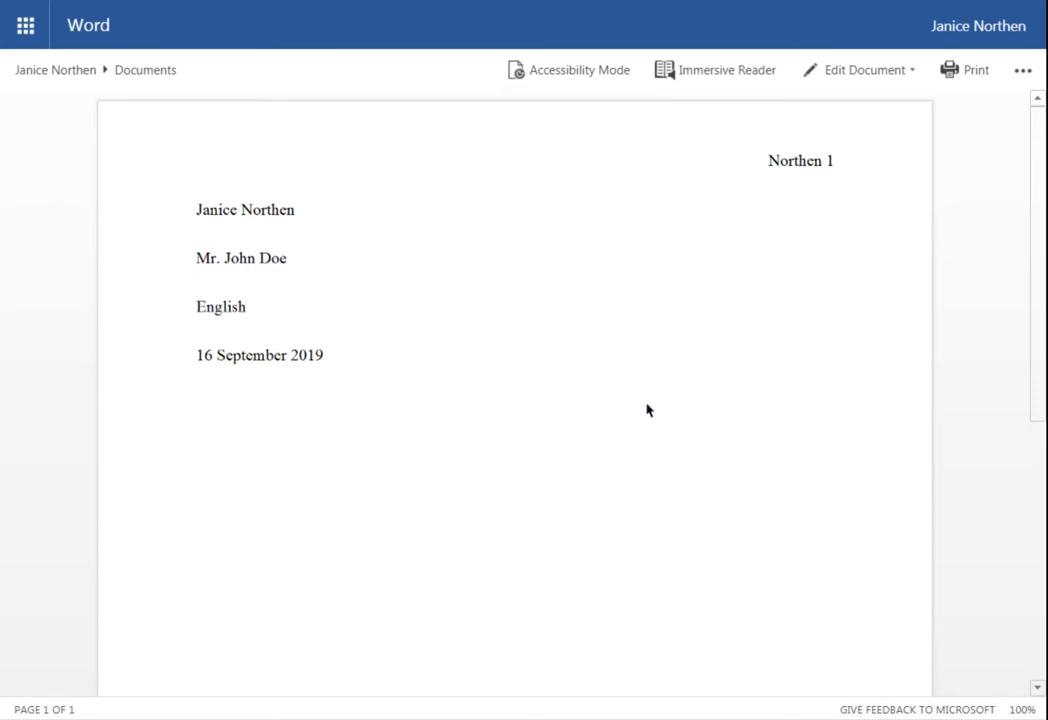
pyautogui.scroll(-5, 648, 410)
pyautogui.scroll(4, 648, 410)
pyautogui.scroll(-5, 664, 455)
pyautogui.scroll(6, 666, 460)
pyautogui.click(868, 72)
pyautogui.click(868, 175)
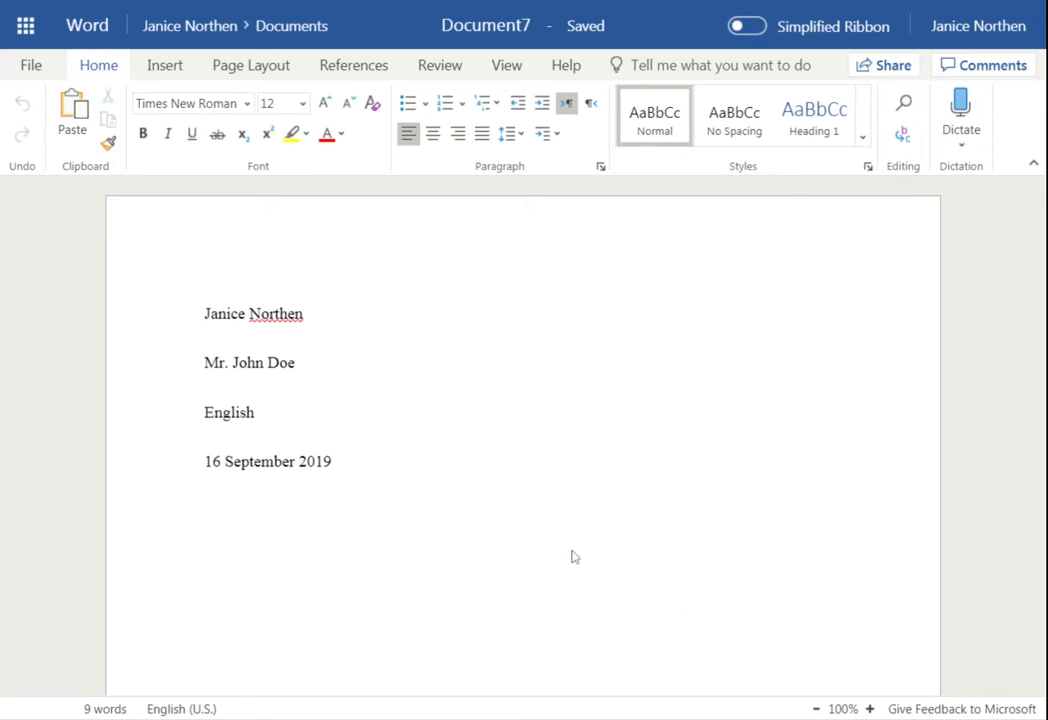
# Add the centered title 'My Weekend' below the date, then left-align the following line
pyautogui.click(332, 461)
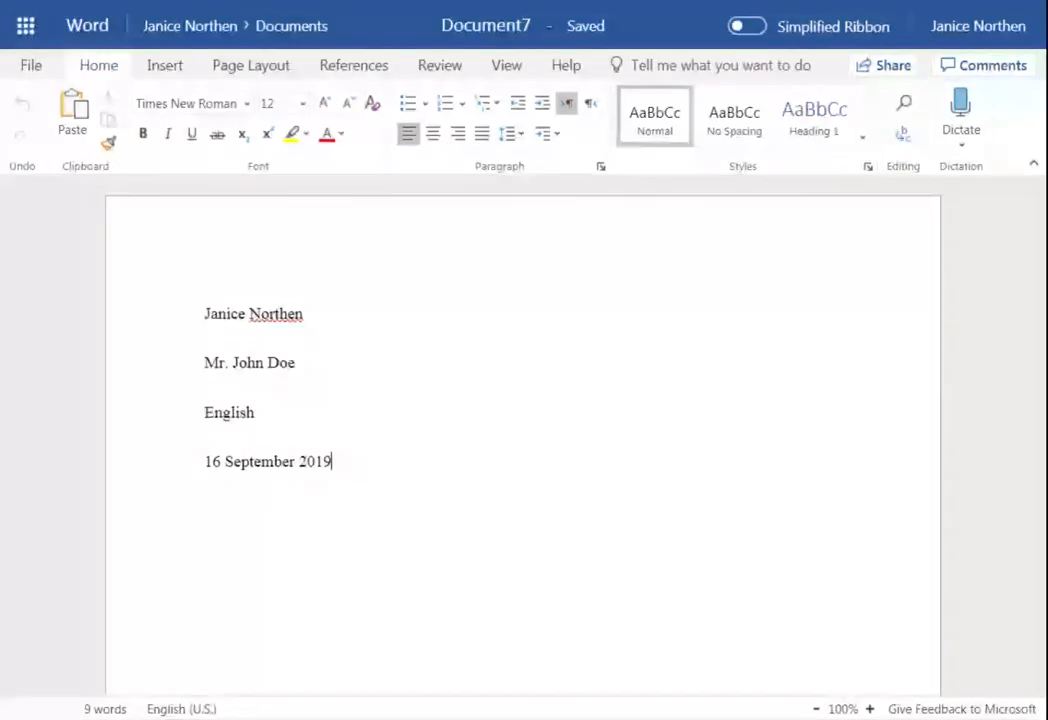
pyautogui.press('Return')
pyautogui.click(433, 133)
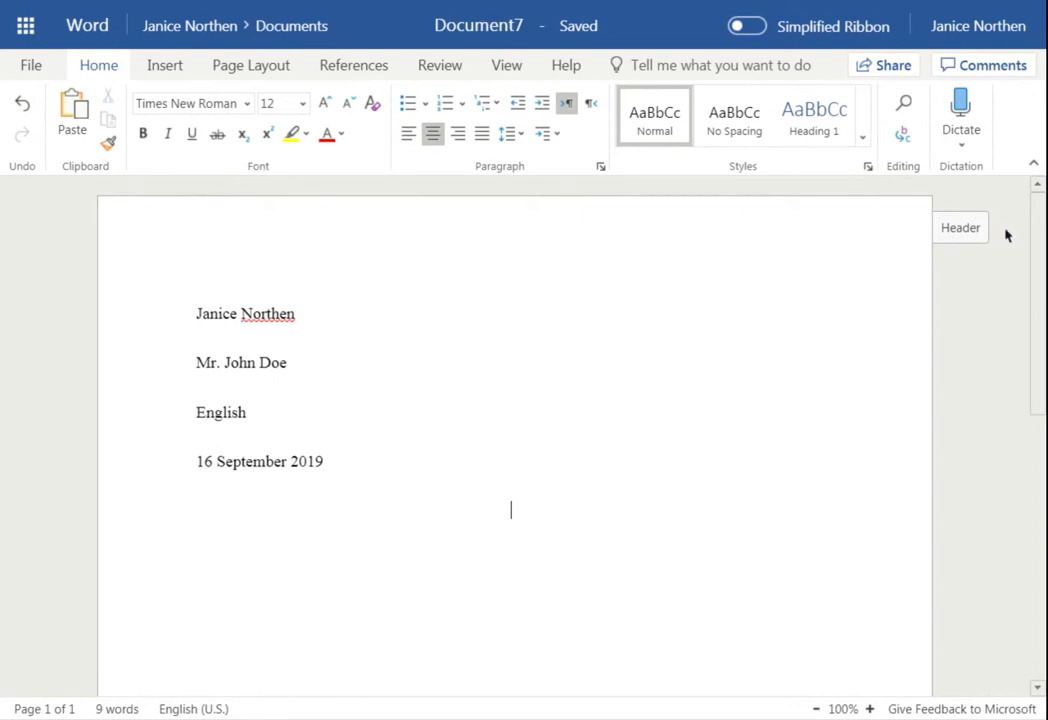
pyautogui.write('My Weekend')
pyautogui.press('Return')
pyautogui.click(412, 137)
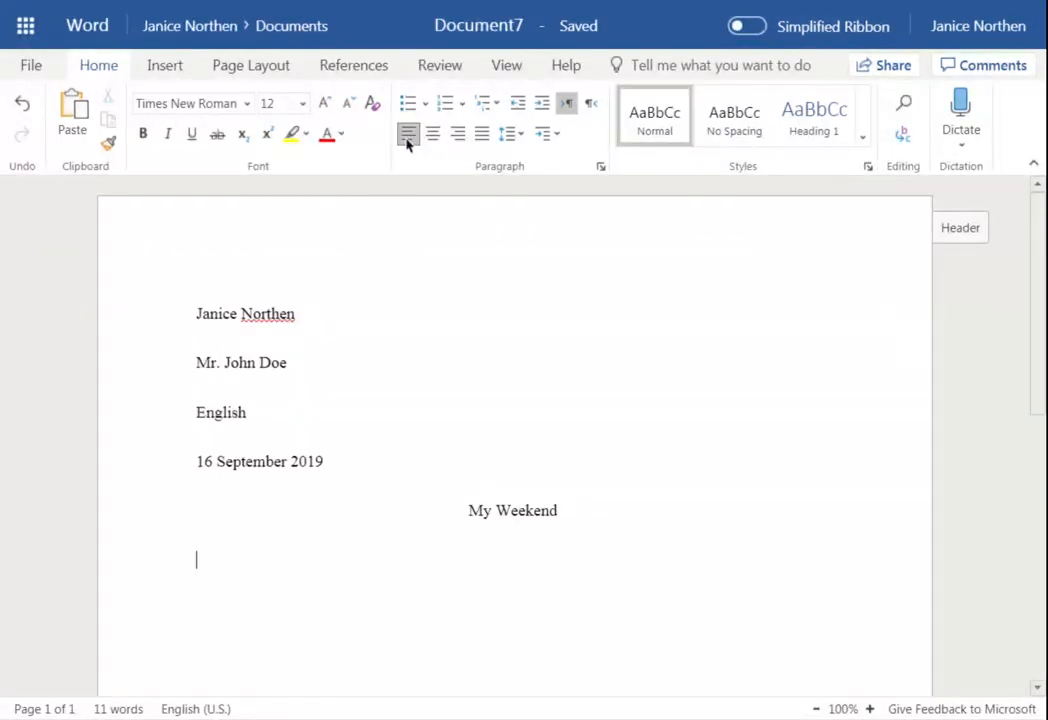
# Indent the first line and type the body paragraph beginning 'This past weekend, I spent time with my family.'
pyautogui.press('Tab')
pyautogui.write('This past weekend, I spent time with my family.  On ')
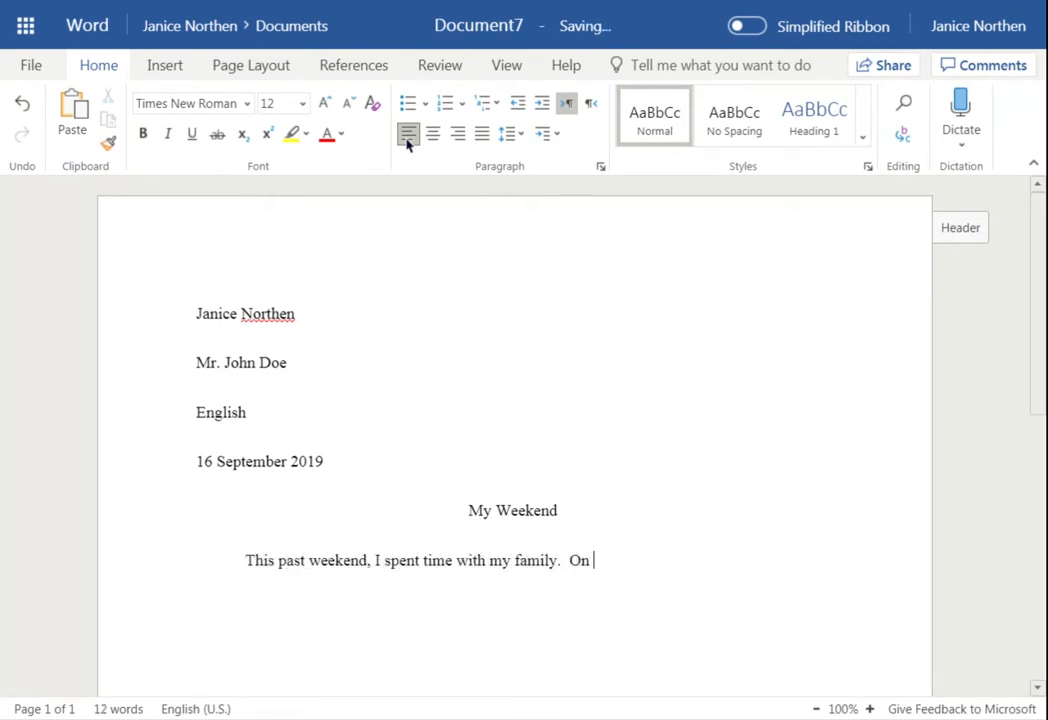
pyautogui.write('Friday night, we went to the high school football game.  Saturday morning, we woke up and we')
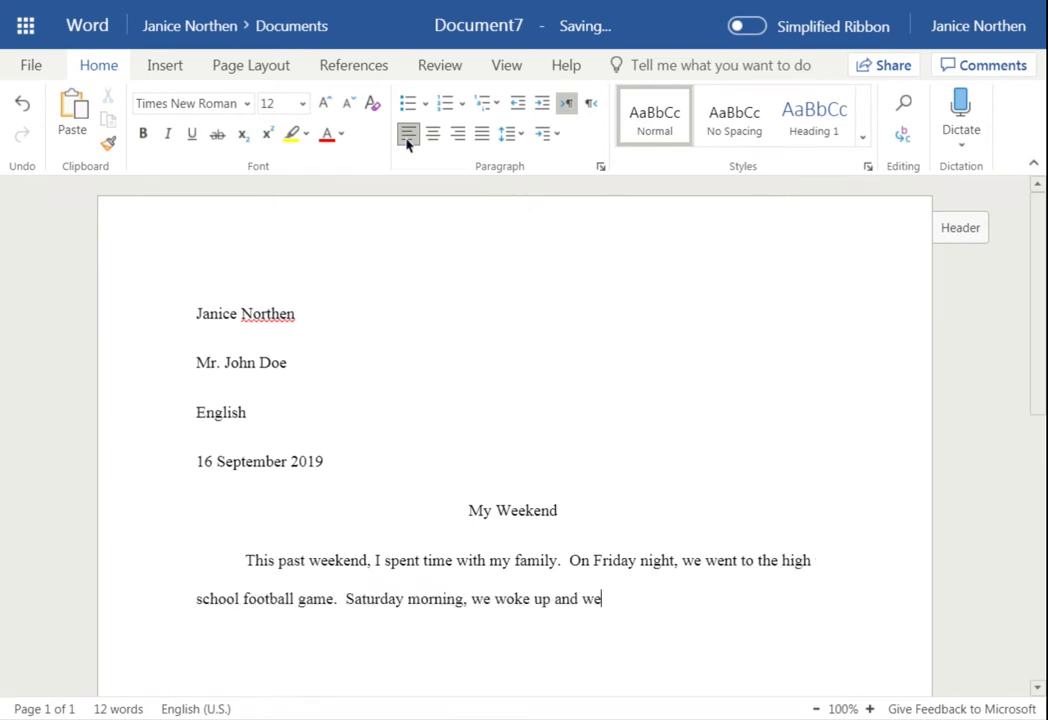
pyautogui.write("nt to Waffle House!  On Sunday, we went to church, took naps, and spent the evening at a friend's ho")
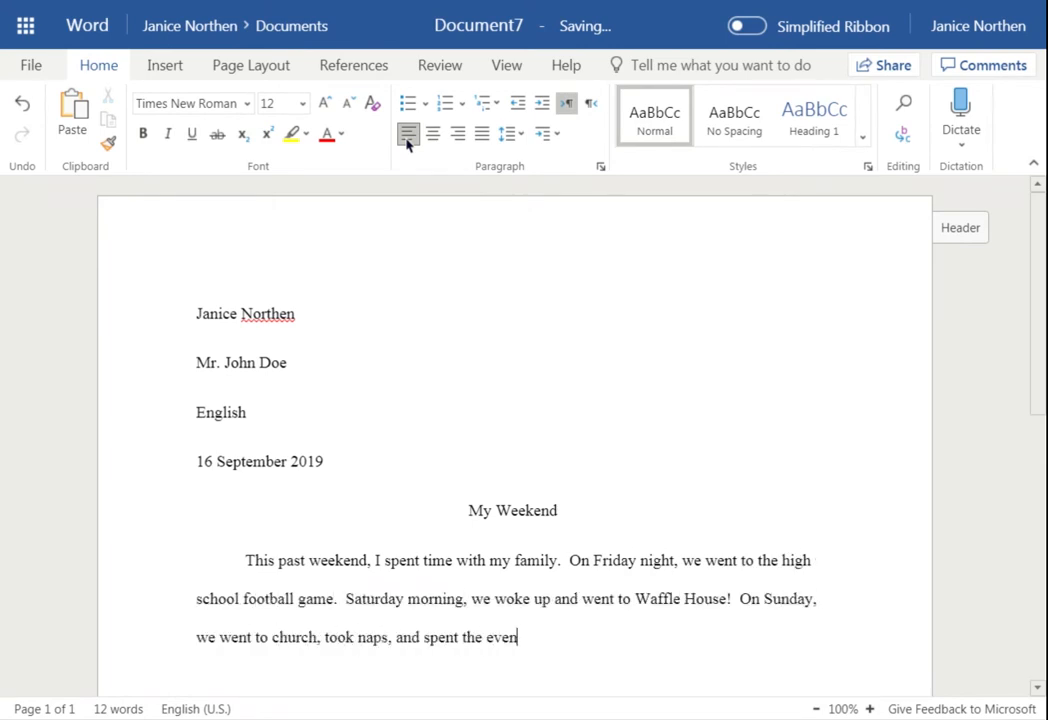
pyautogui.write('use.')
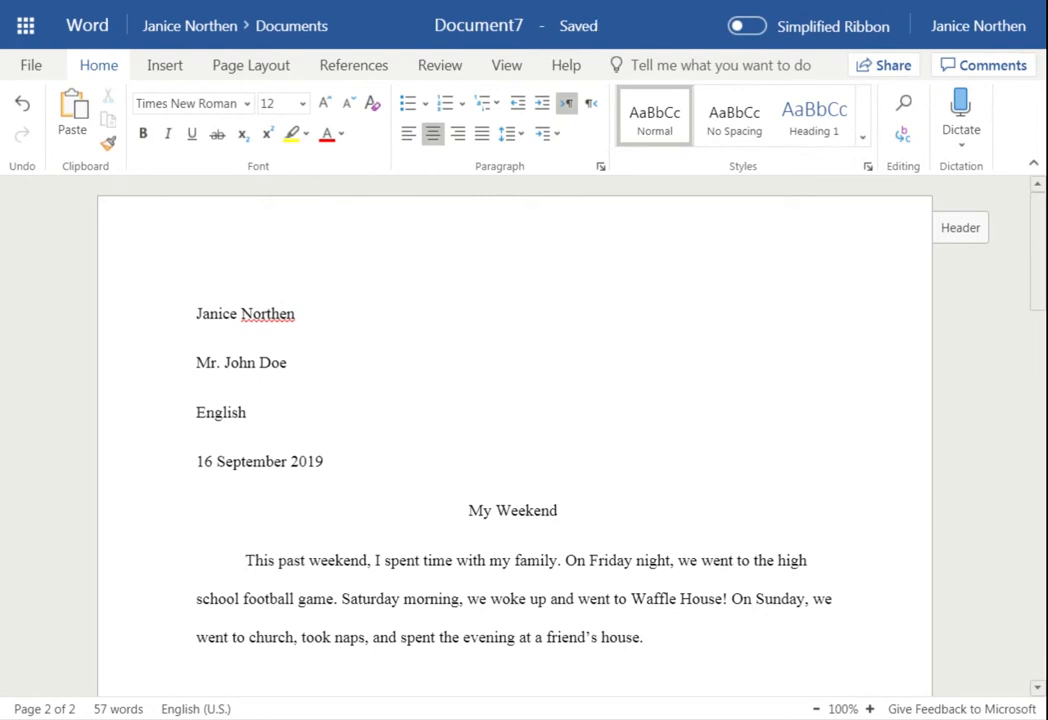
# At the top of page 2, type the 'Works Cited' heading and start a new line below
pyautogui.scroll(-8, 514, 436)
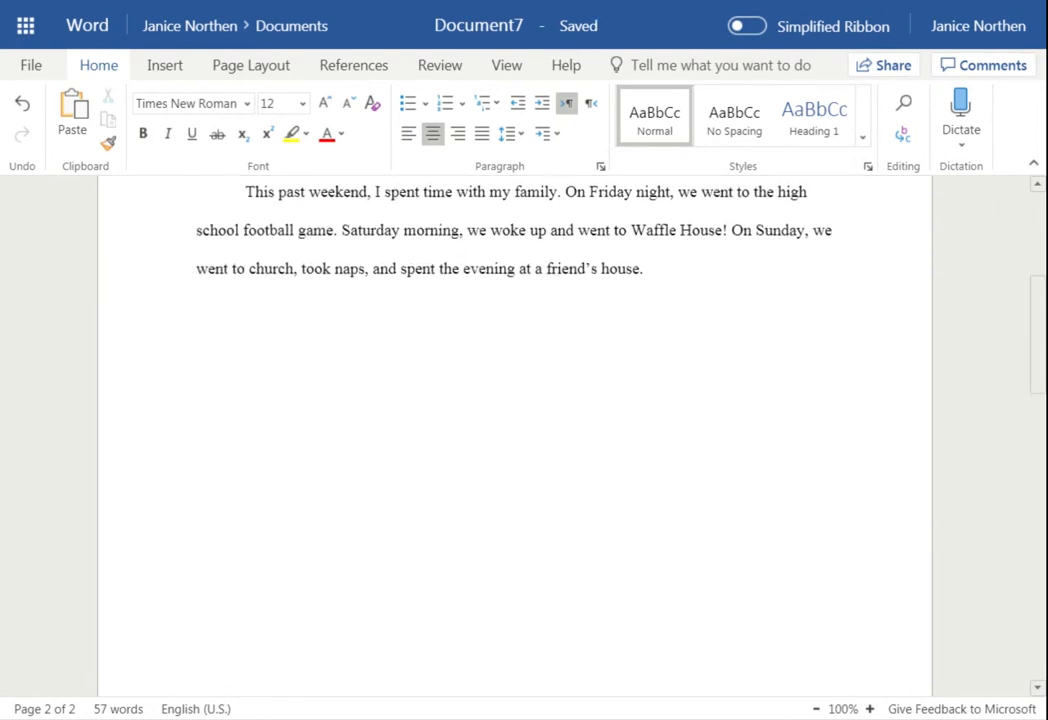
pyautogui.scroll(-1, 511, 410)
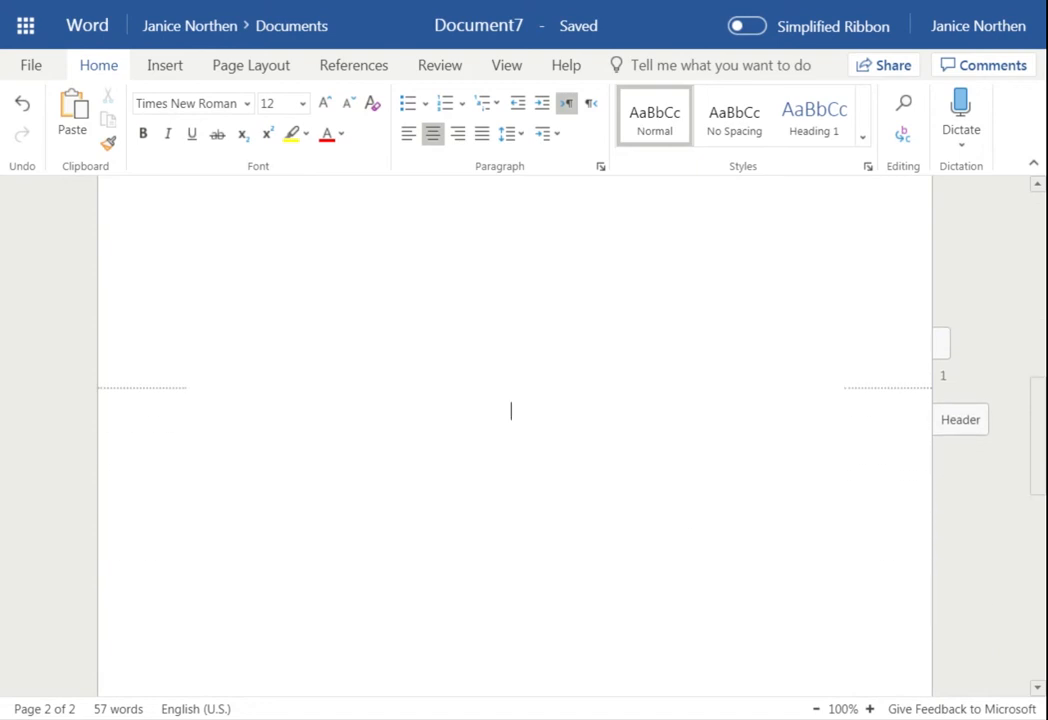
pyautogui.write('Works Cited')
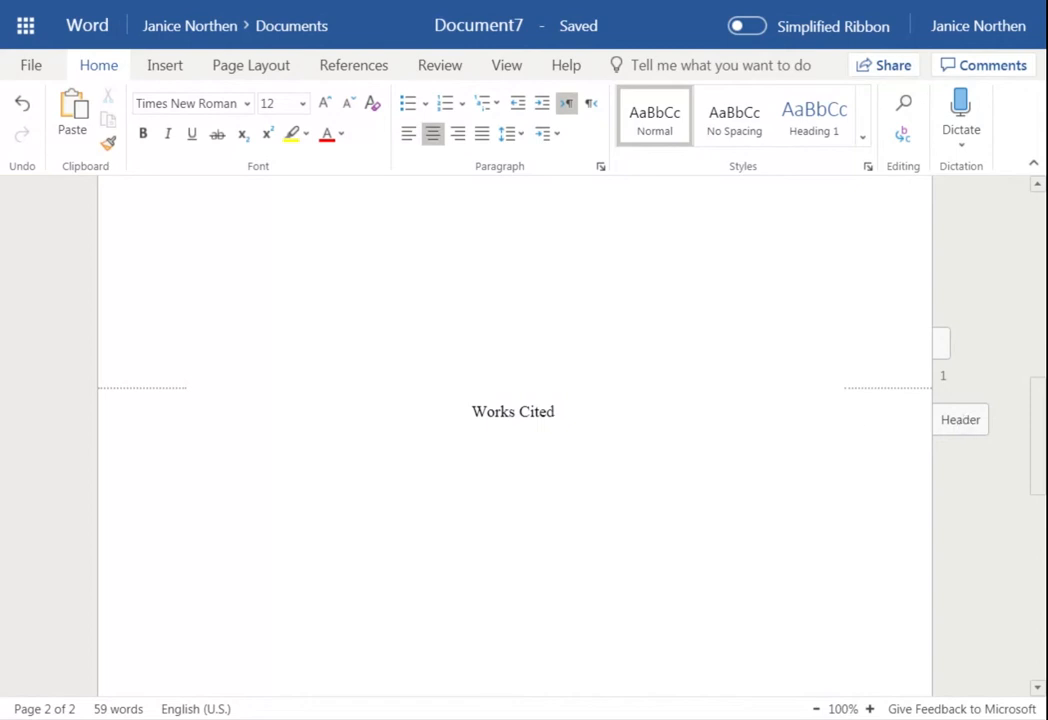
pyautogui.press('Return')
# Left-align the line under the heading and paste the four Works Cited entries
pyautogui.click(409, 134)
pyautogui.write('"Mayflower Myths." HISTORY, 27 Oct. 2009, www.history.com/topics/thanksgiving/mayflower-myths. Accessed 13 Nov. 2018. Munroe, Randall. Thing Explainer: Complicated Stuff in Simple Words. Boston, Houghton Mifflin Harcourt, 2015. Pleck, Elizabeth. "The Making of the Domestic Occasion: The History of Thanksgiving in the United States." Journal of Social History, vol. 32, no. 4, 1999. "Won’t You Be My Neighbor." June 2018. Google Play, play.google.com/store/movies/category/7.')
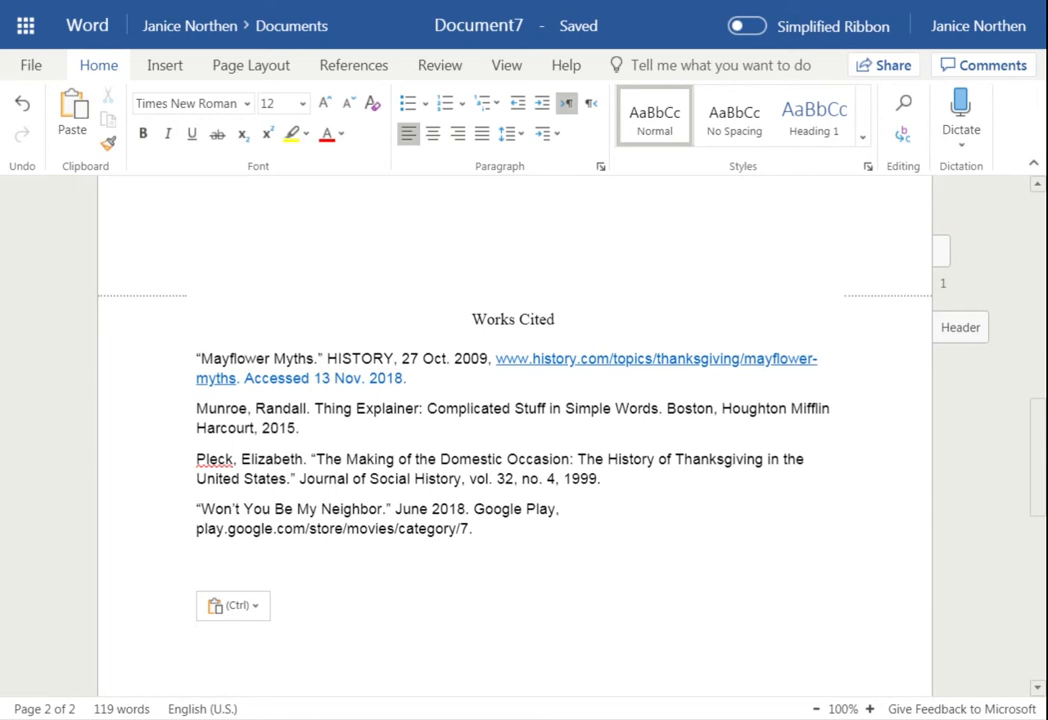
pyautogui.click(462, 478)
# Select the four Works Cited entries and set them to Times New Roman 12
pyautogui.moveTo(505, 538); pyautogui.dragTo(195, 361)
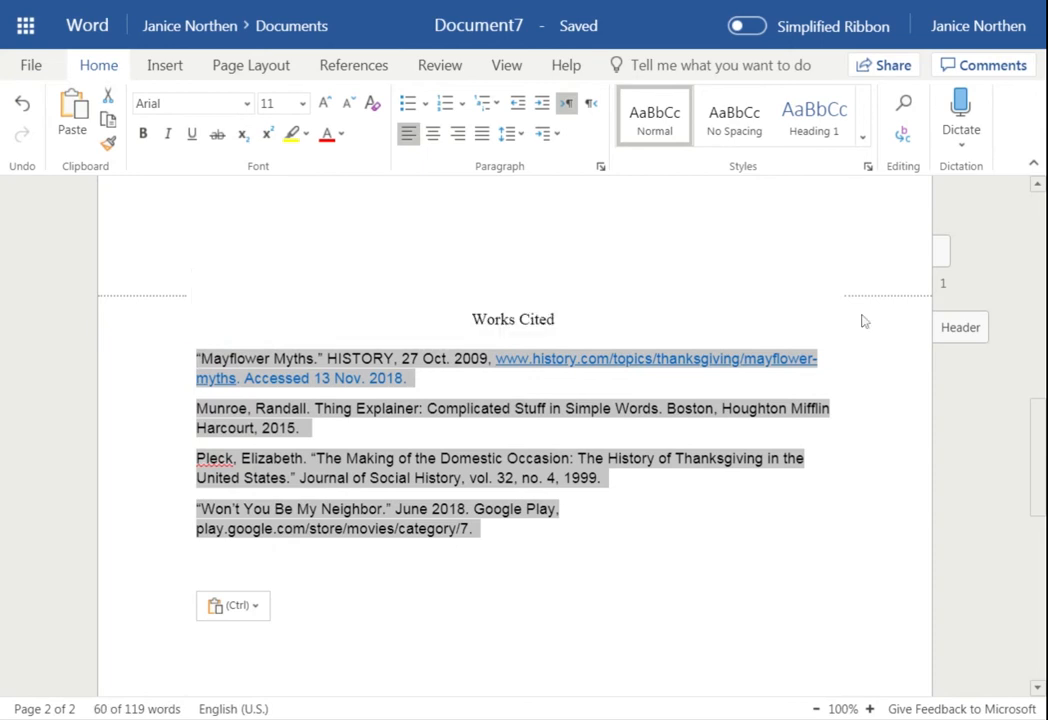
pyautogui.click(246, 105)
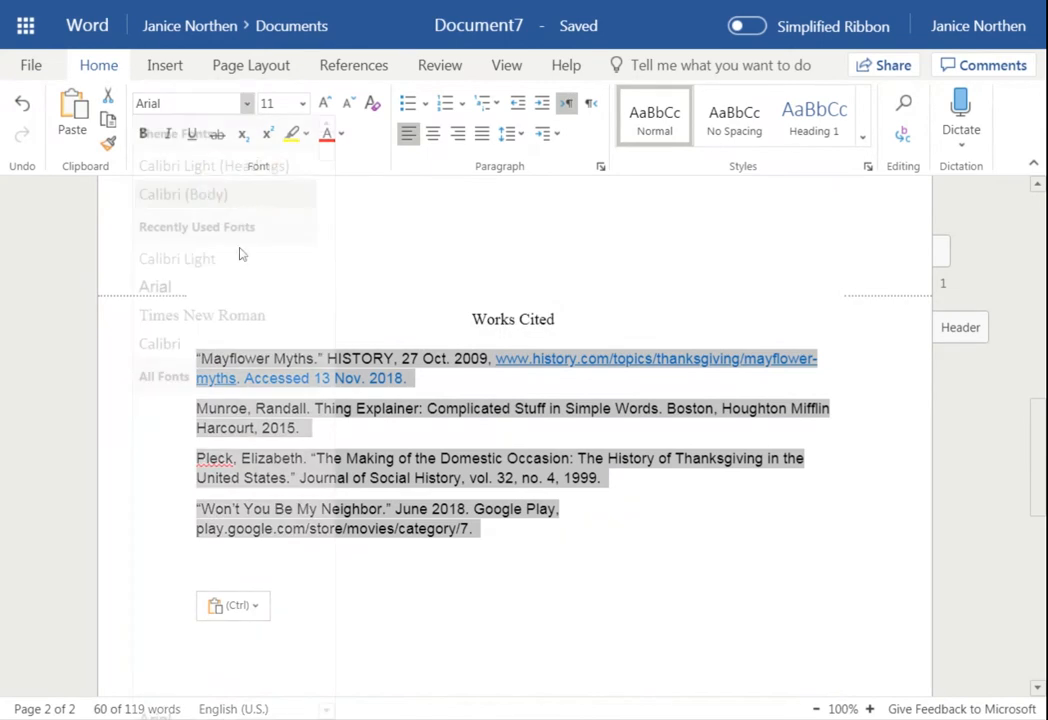
pyautogui.click(203, 316)
pyautogui.click(300, 103)
pyautogui.click(270, 232)
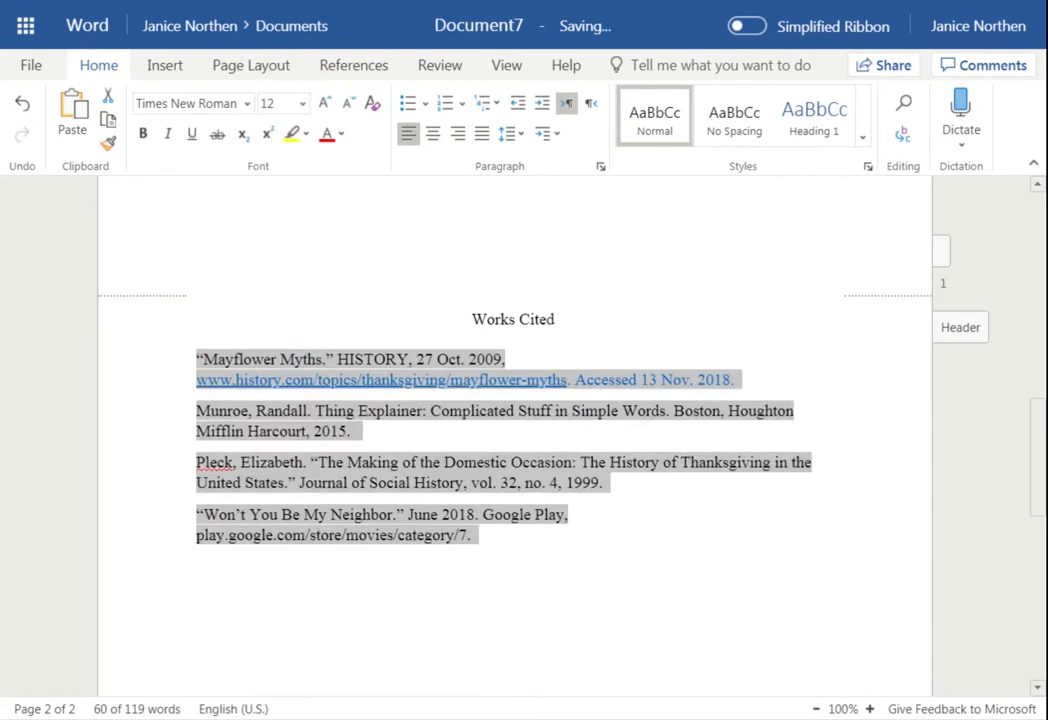
# Set 0 pt spacing after each entry and double line spacing
pyautogui.click(507, 133)
pyautogui.click(553, 316)
pyautogui.click(727, 346)
pyautogui.click(727, 346)
pyautogui.click(727, 346)
pyautogui.click(727, 346)
pyautogui.click(727, 346)
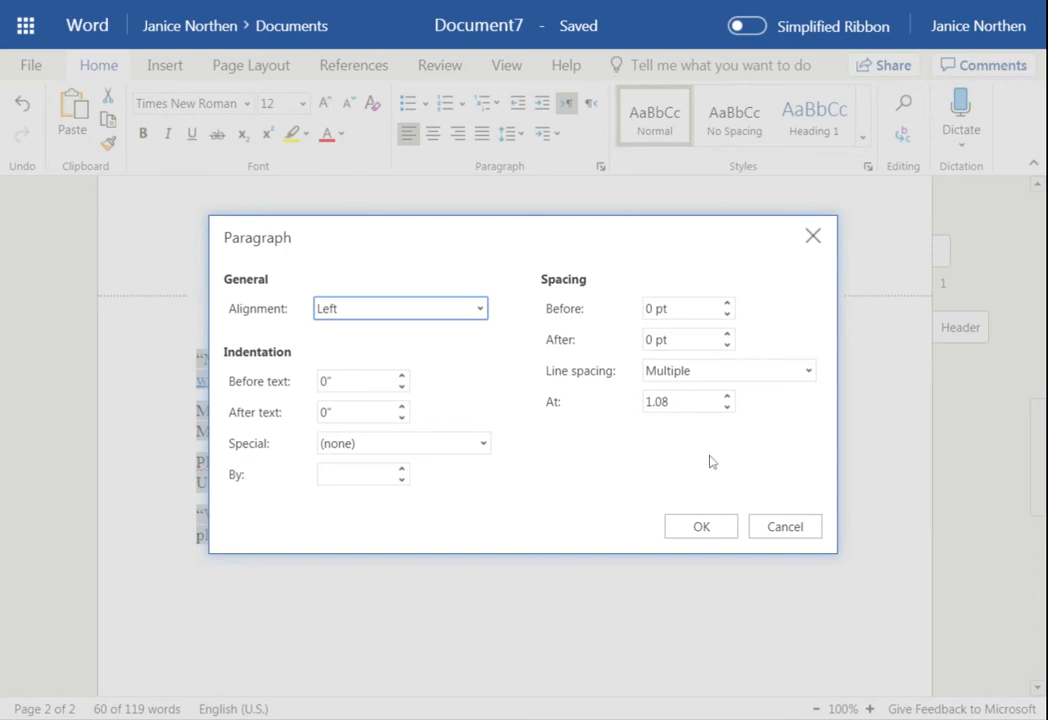
pyautogui.click(715, 532)
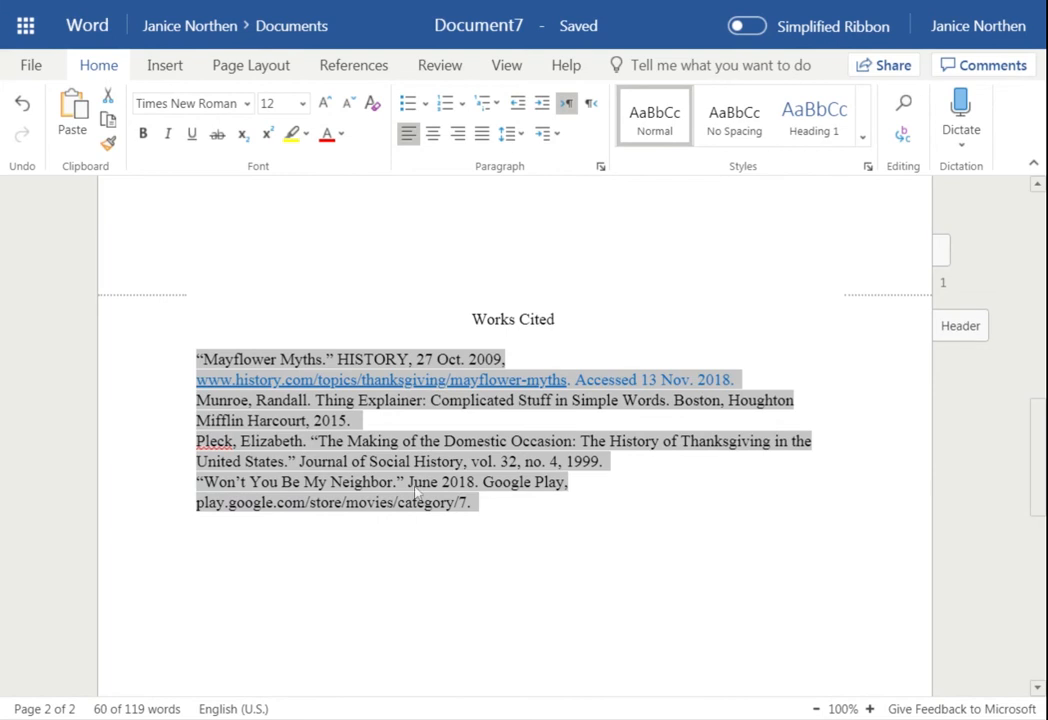
pyautogui.click(508, 133)
pyautogui.click(519, 240)
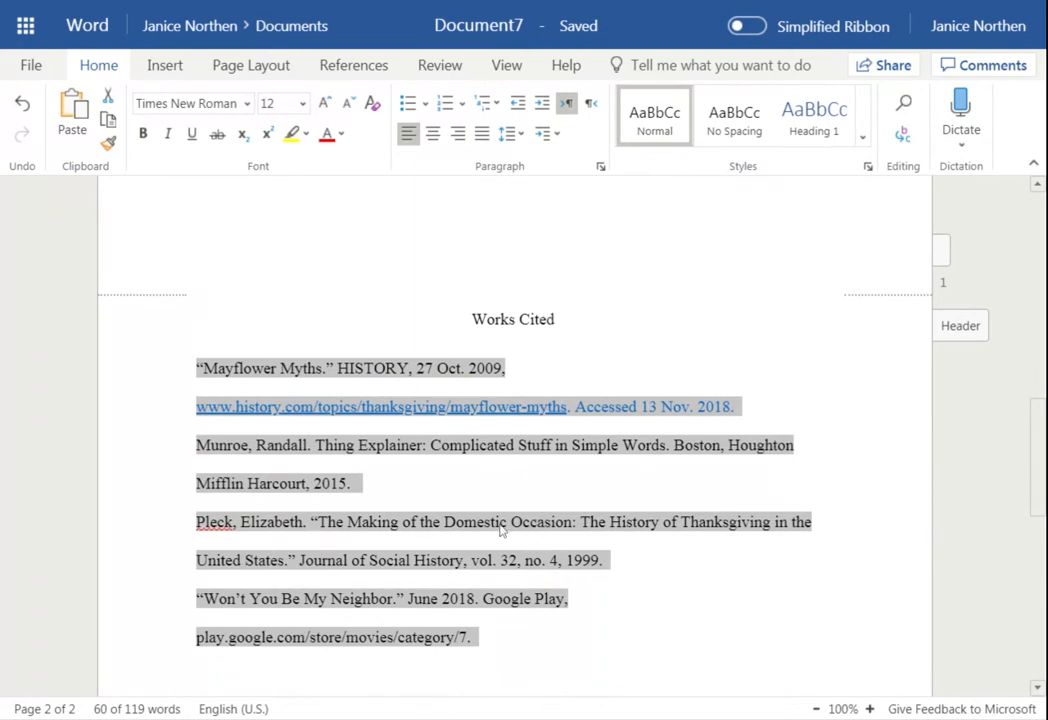
# Apply a 0.5" hanging indent to the Works Cited entries and check the result
pyautogui.click(247, 67)
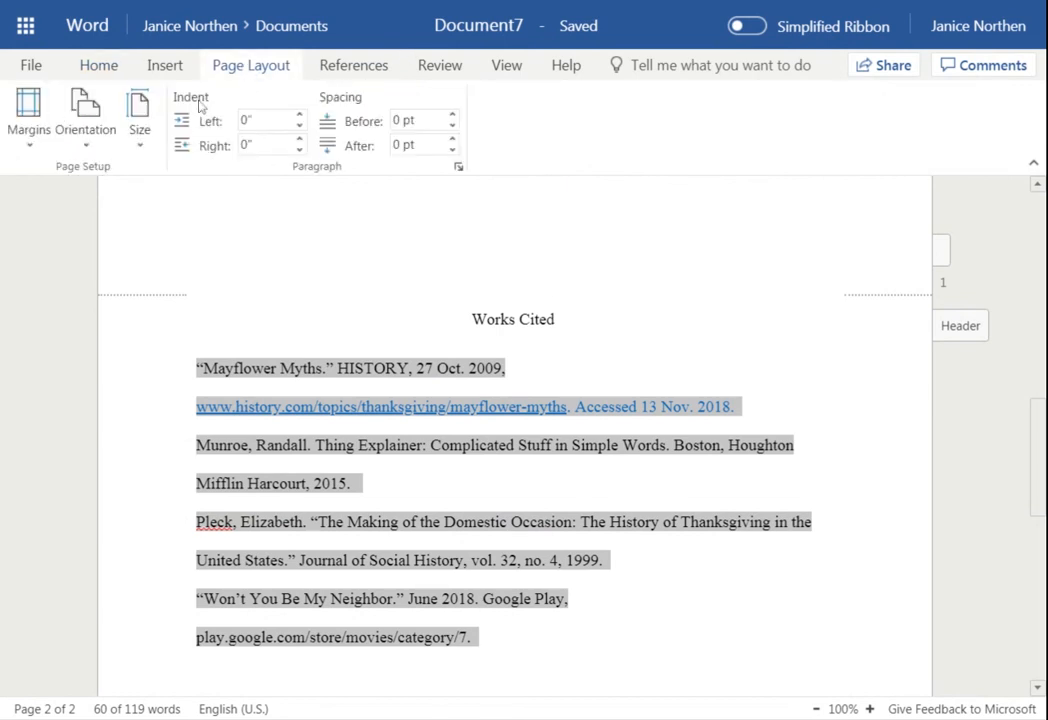
pyautogui.click(458, 167)
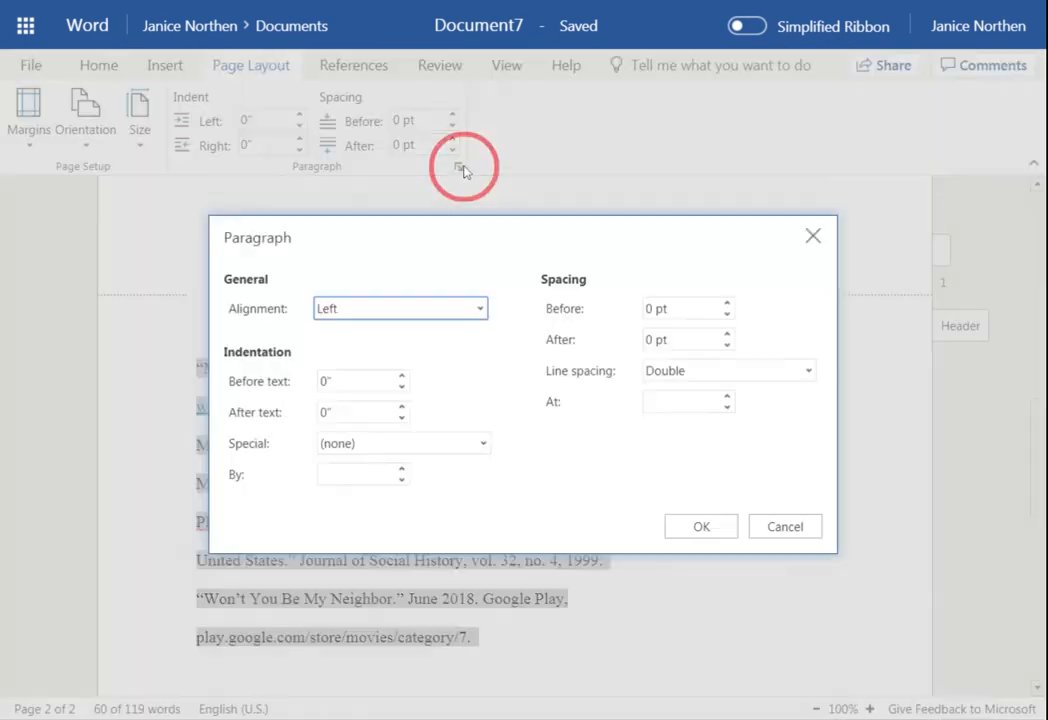
pyautogui.click(351, 446)
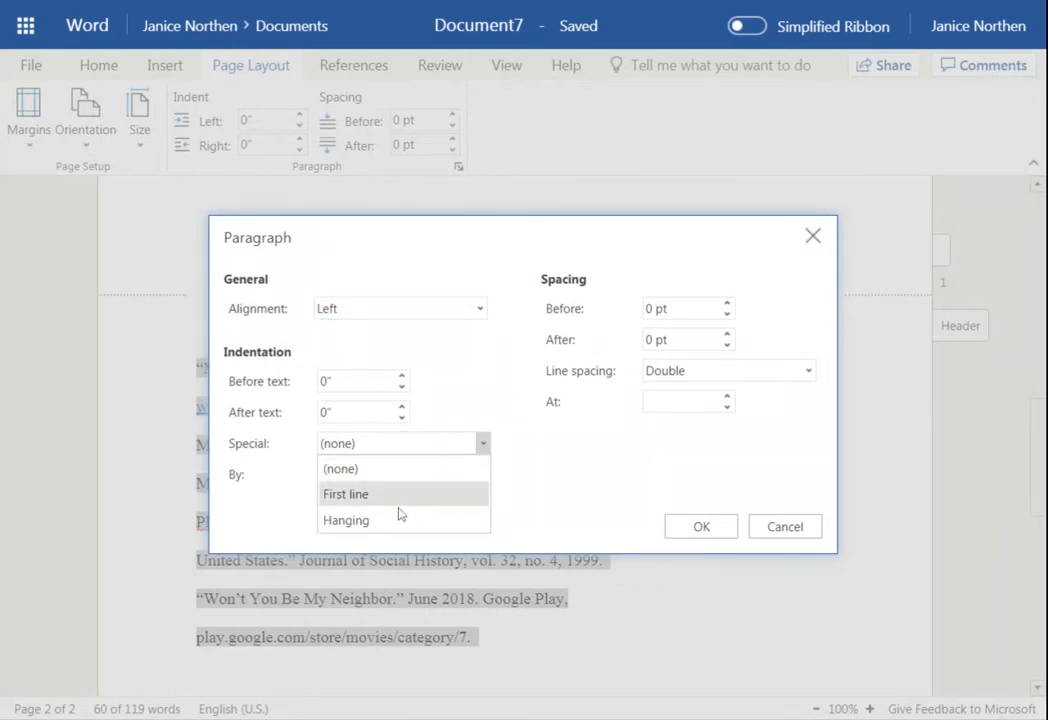
pyautogui.click(416, 530)
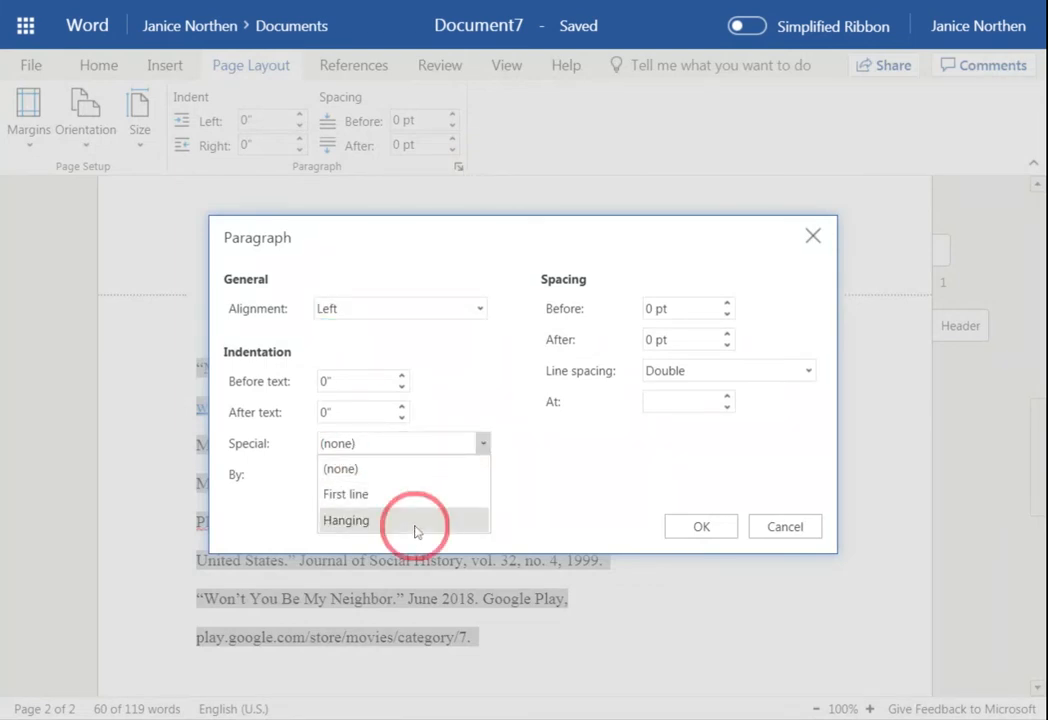
pyautogui.click(733, 530)
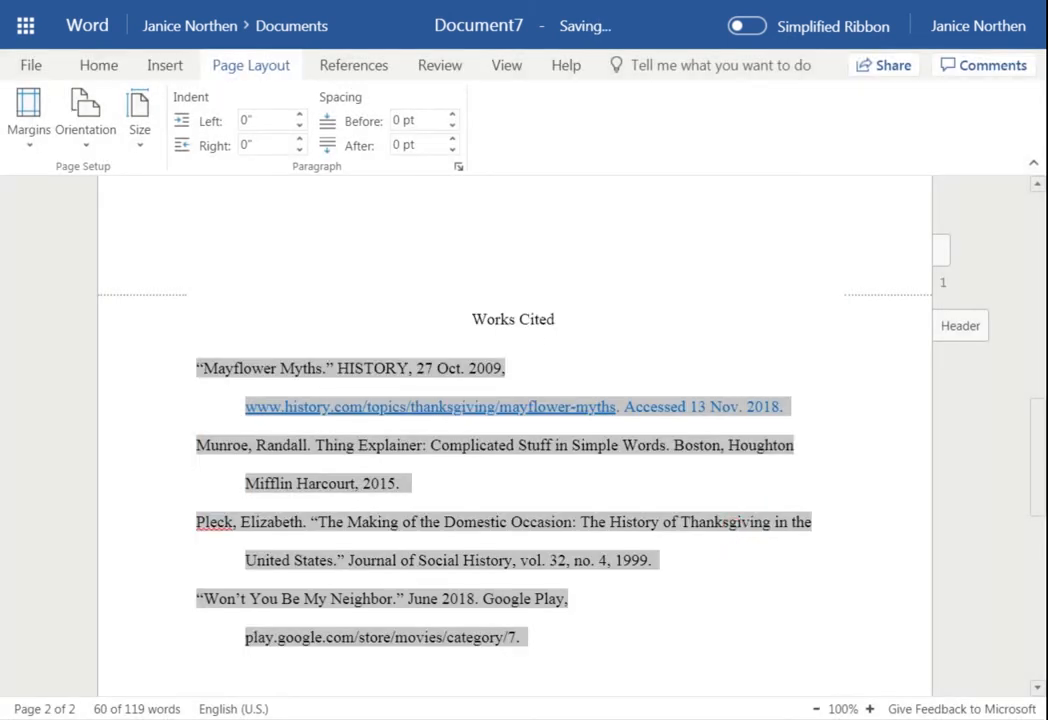
pyautogui.click(705, 602)
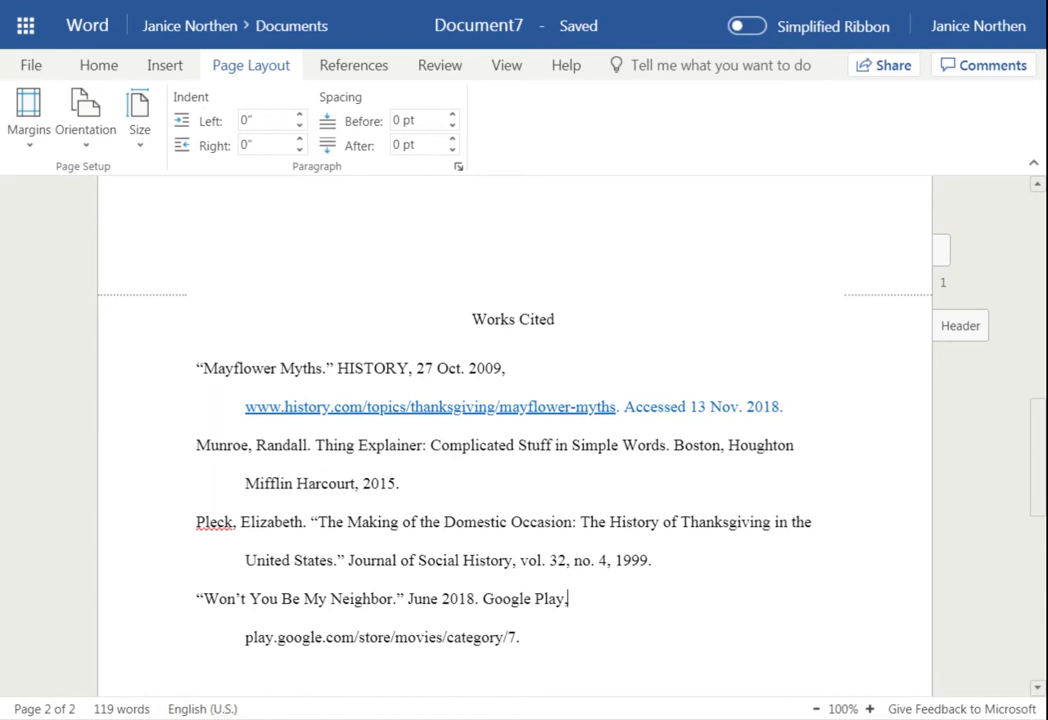
pyautogui.scroll(10, 514, 430)
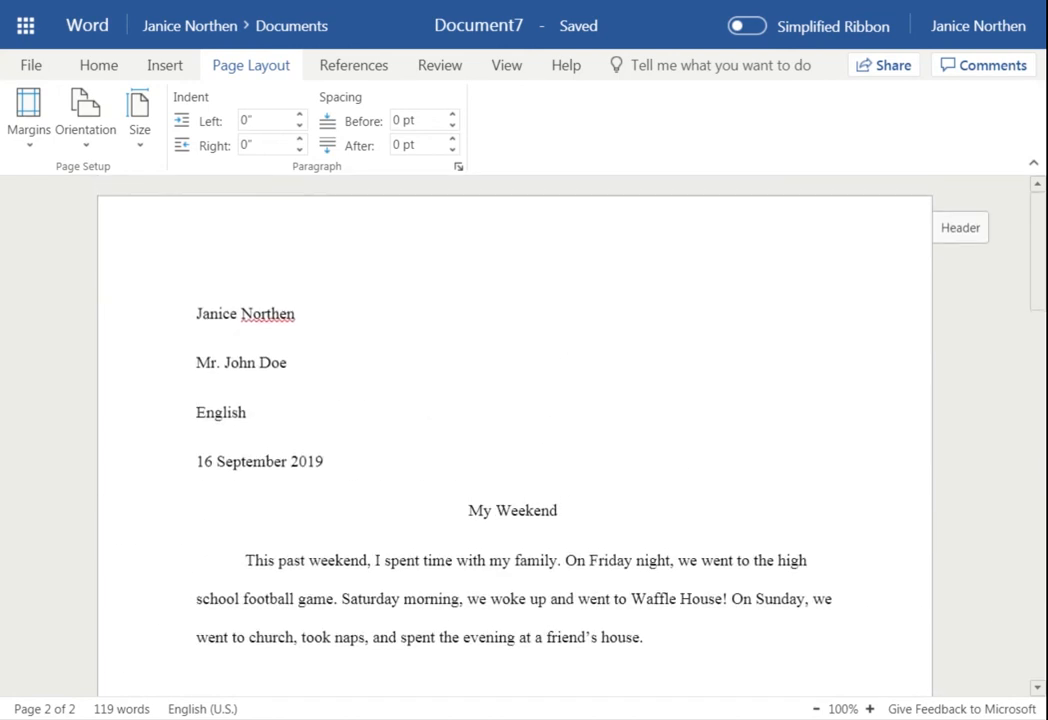
pyautogui.scroll(-10, 514, 430)
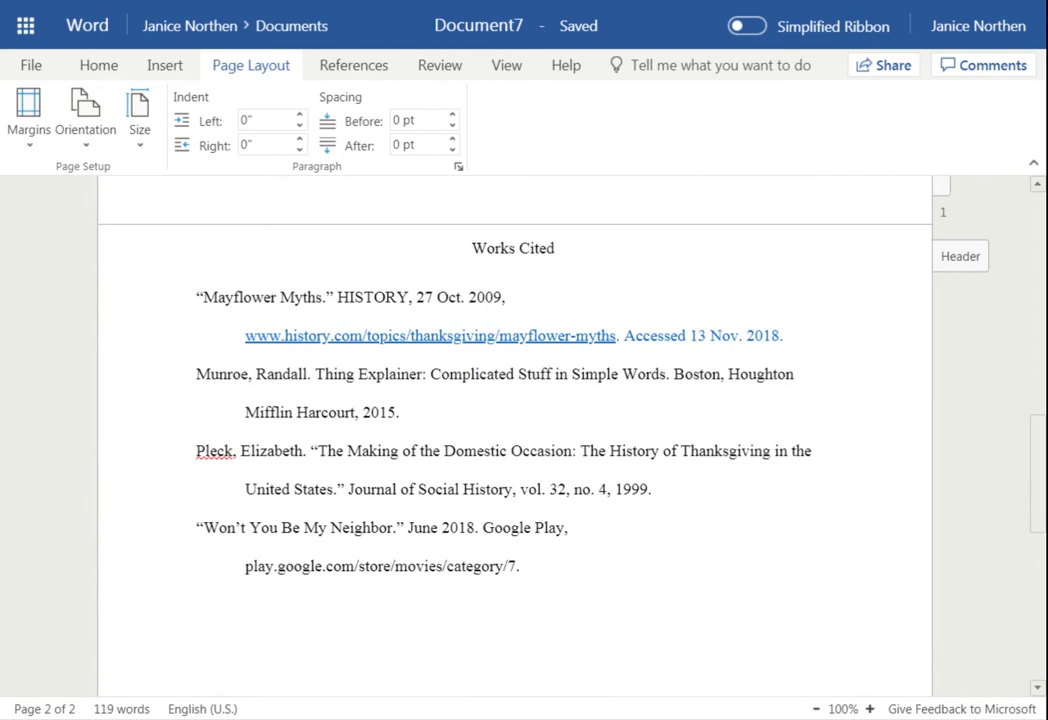
pyautogui.scroll(10, 514, 430)
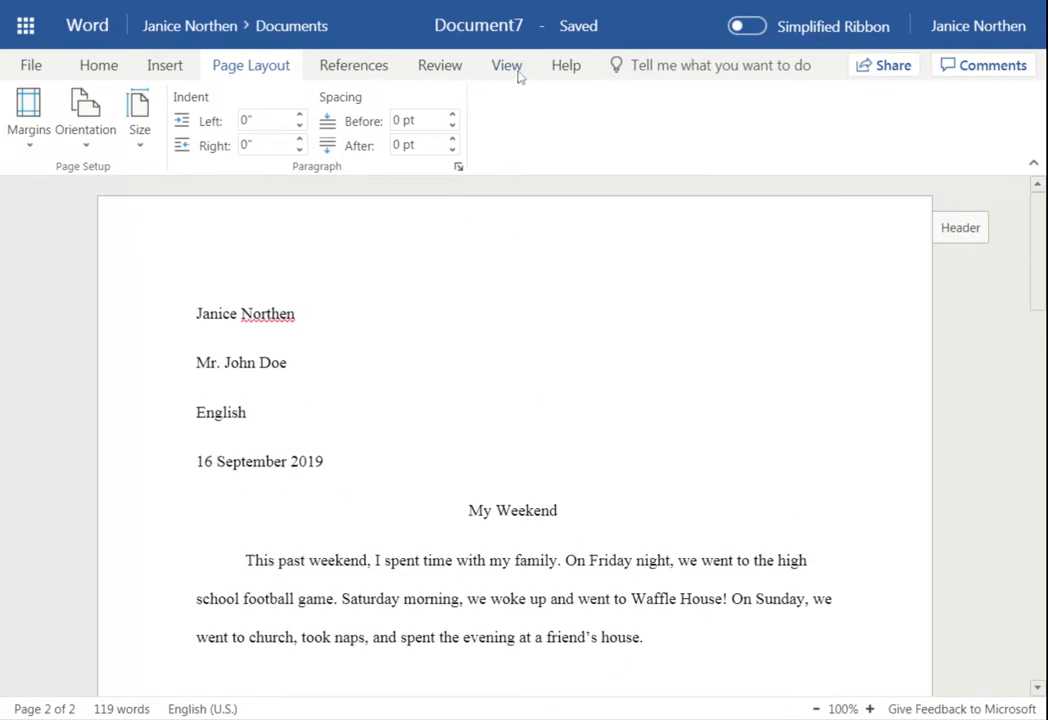
# Switch the essay to Reading View and scroll down to the Works Cited page headed 2
pyautogui.click(515, 70)
pyautogui.click(71, 112)
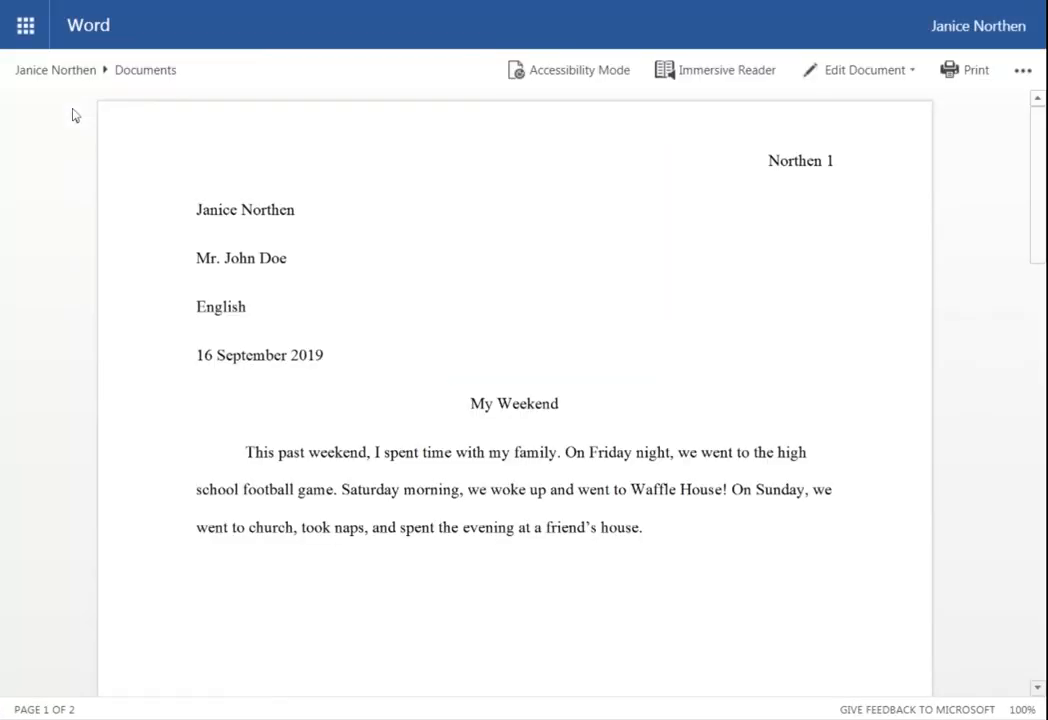
pyautogui.scroll(-2, 806, 389)
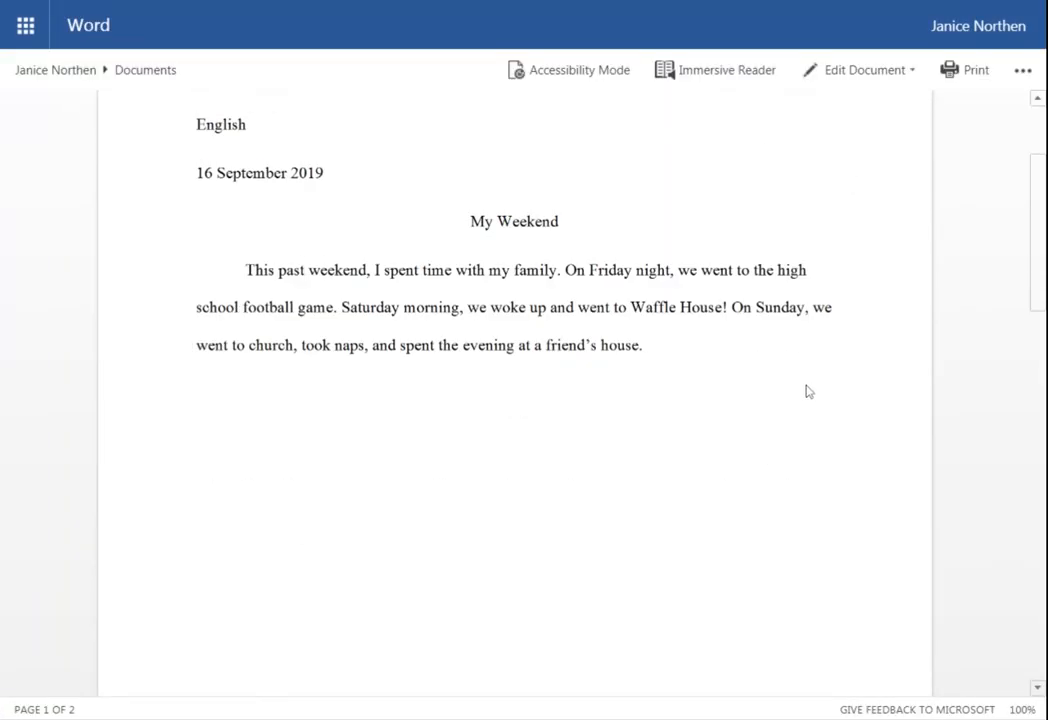
pyautogui.scroll(-8, 809, 391)
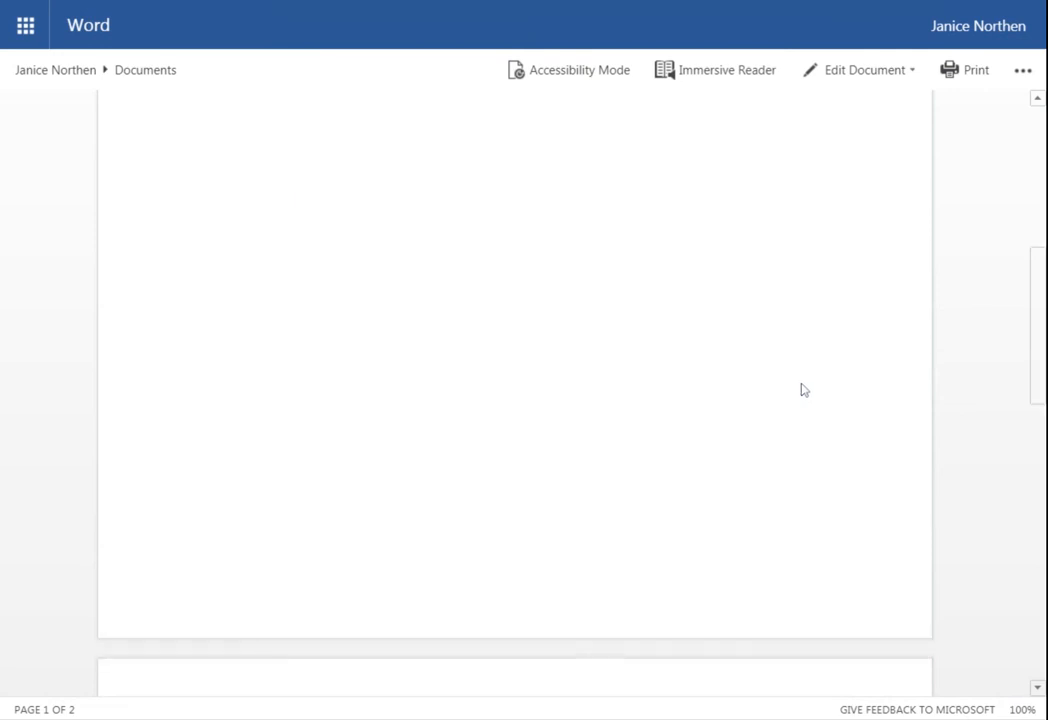
pyautogui.scroll(-3, 800, 390)
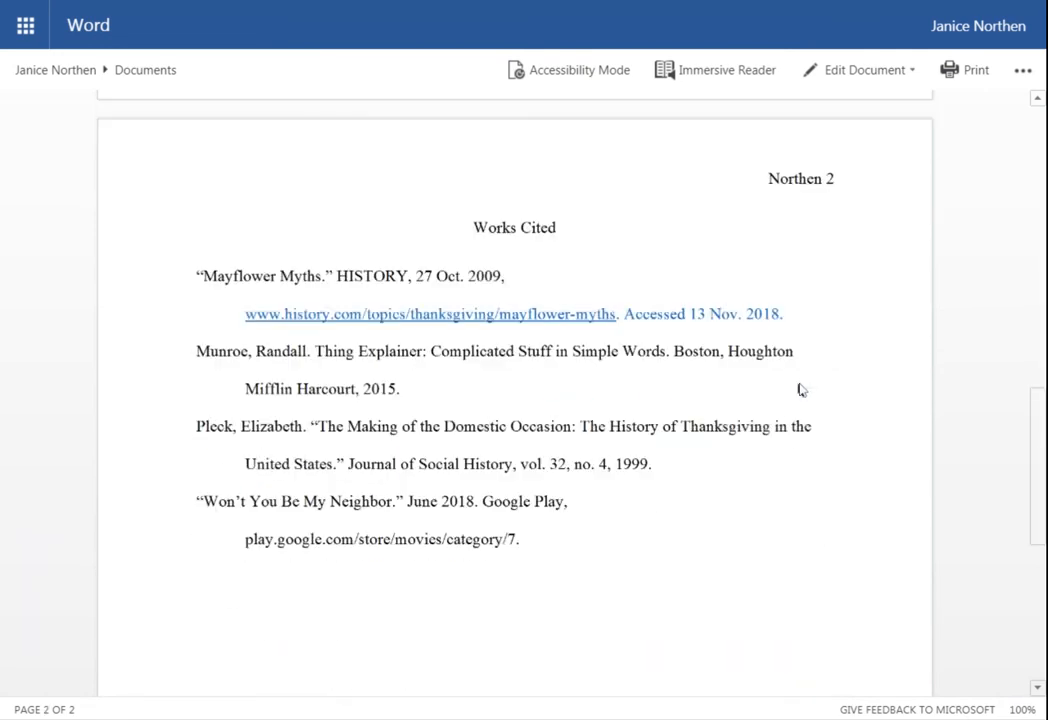